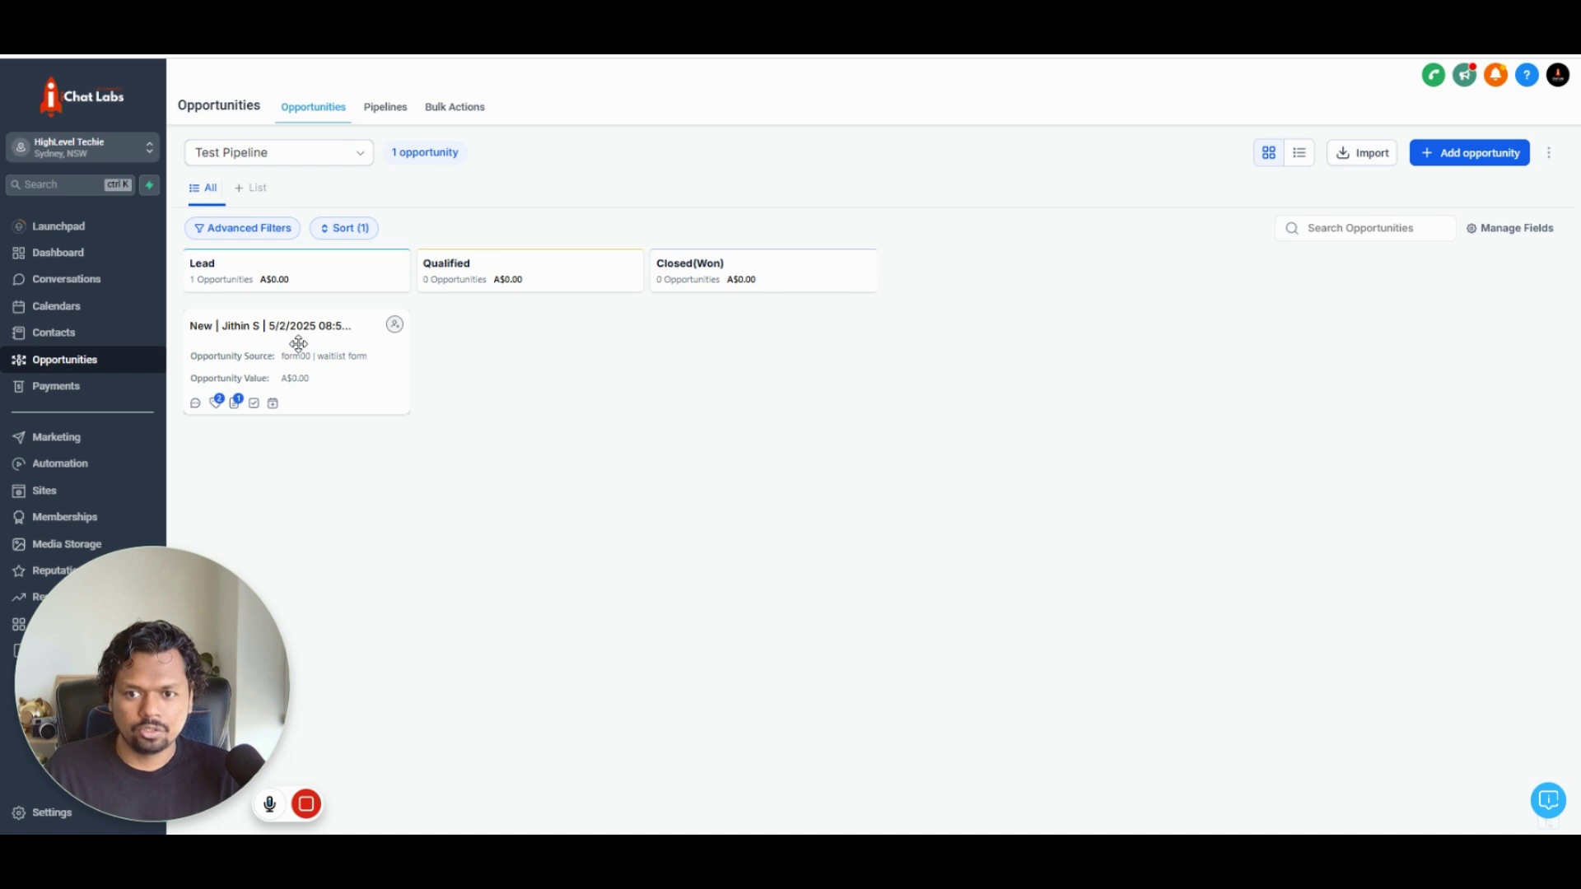
Step: Move the new opportunity from the Lead stage to Qualified, and refresh the builder of the Test : Opportunity changes workflow
left_click_drag(298, 343, 522, 339)
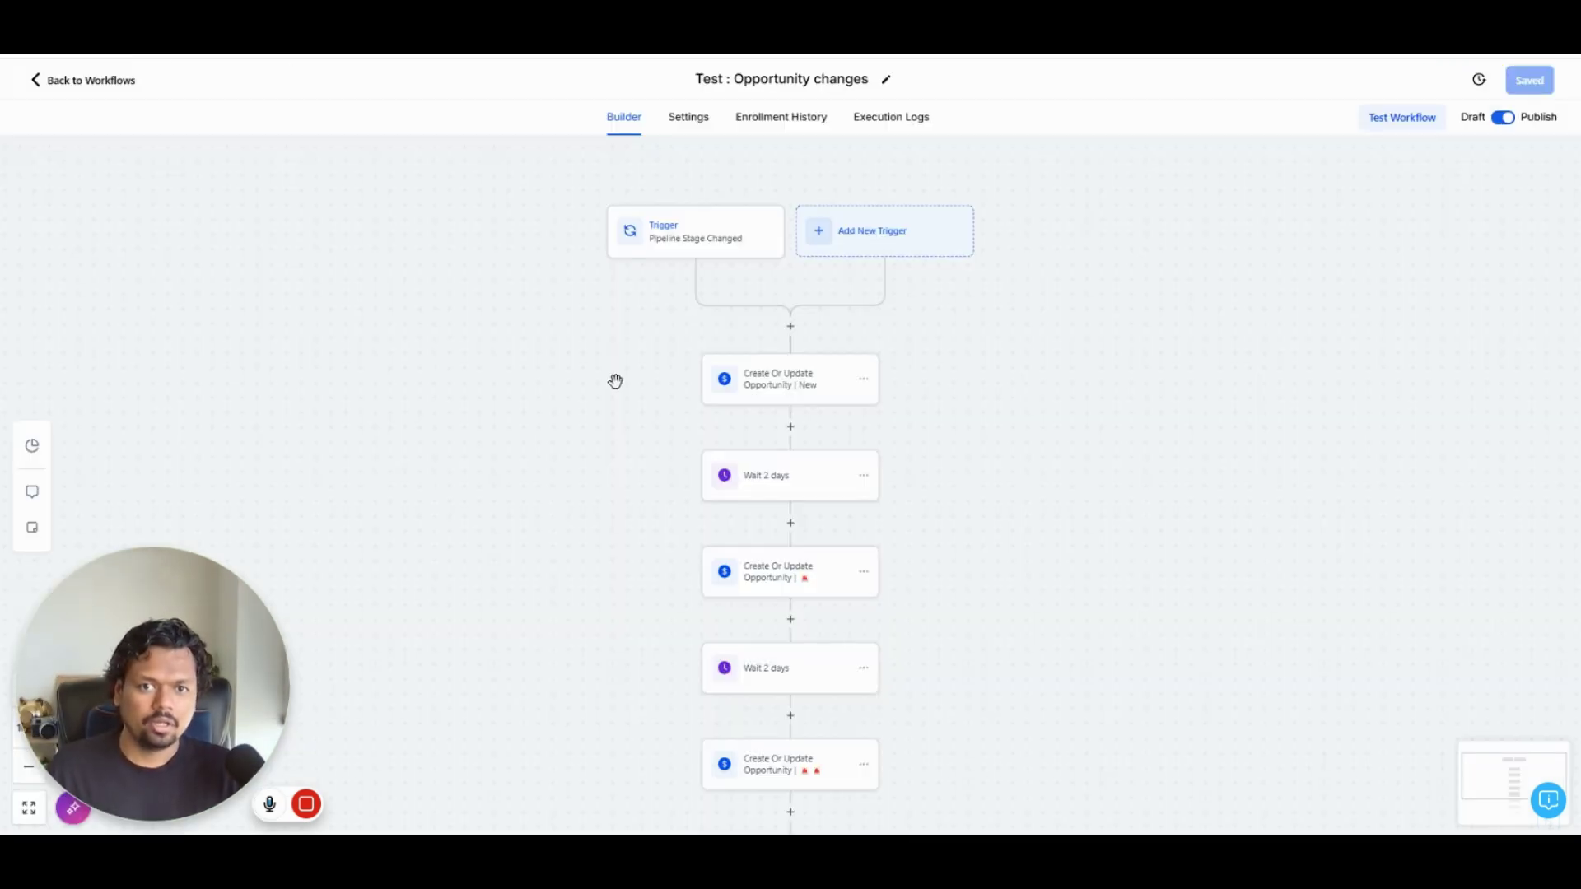
left_click(700, 124)
left_click(617, 119)
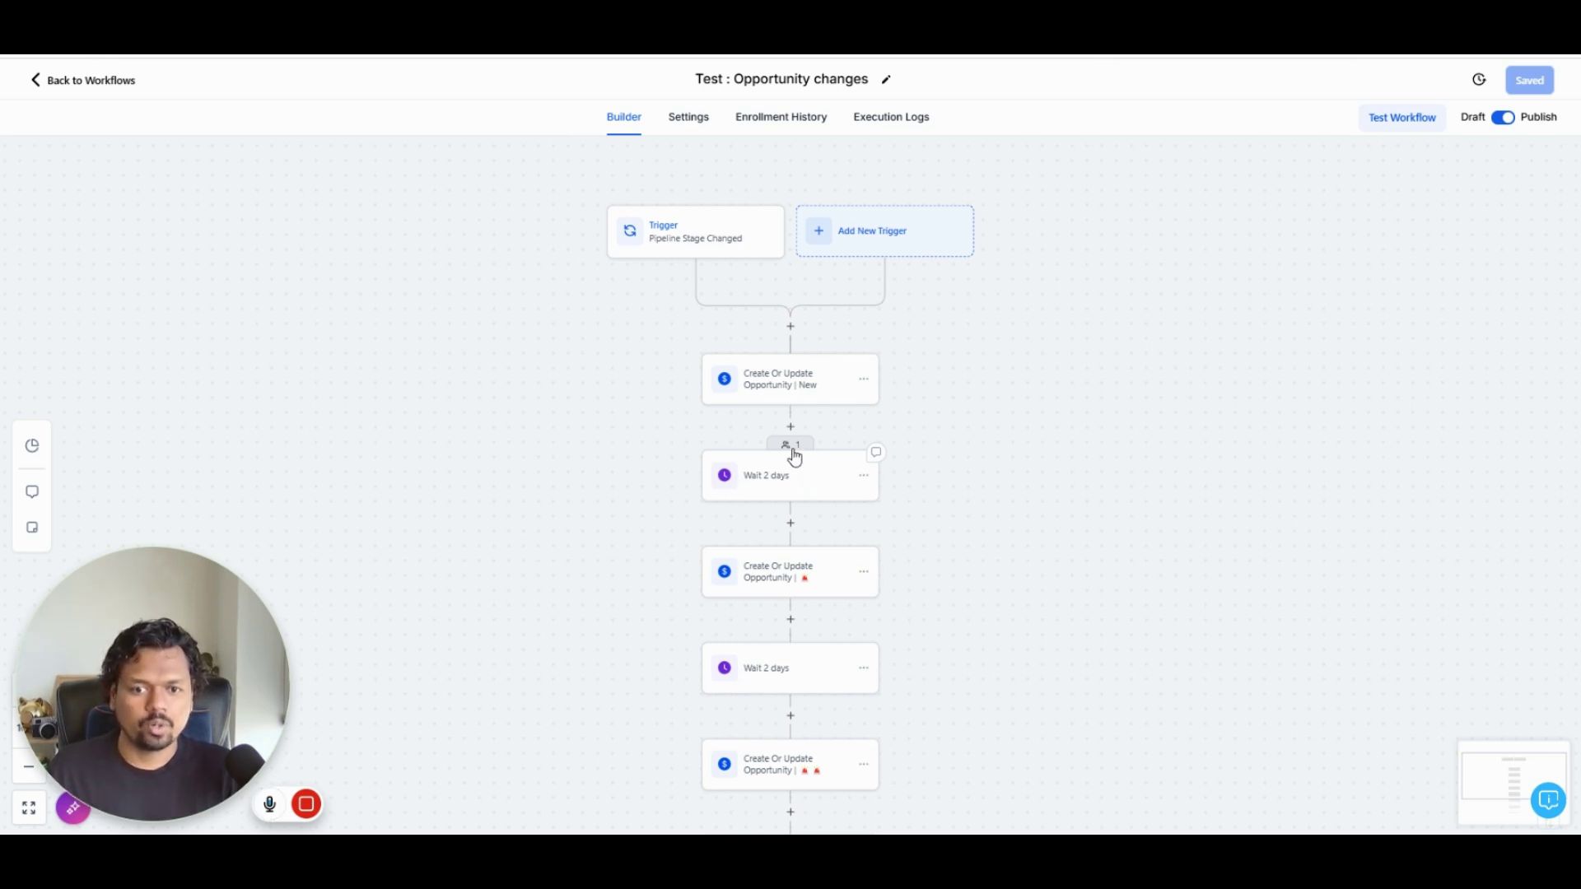
Step: Select the active contact in the workflow's first Wait 2 days action and move it to the next step
left_click(791, 446)
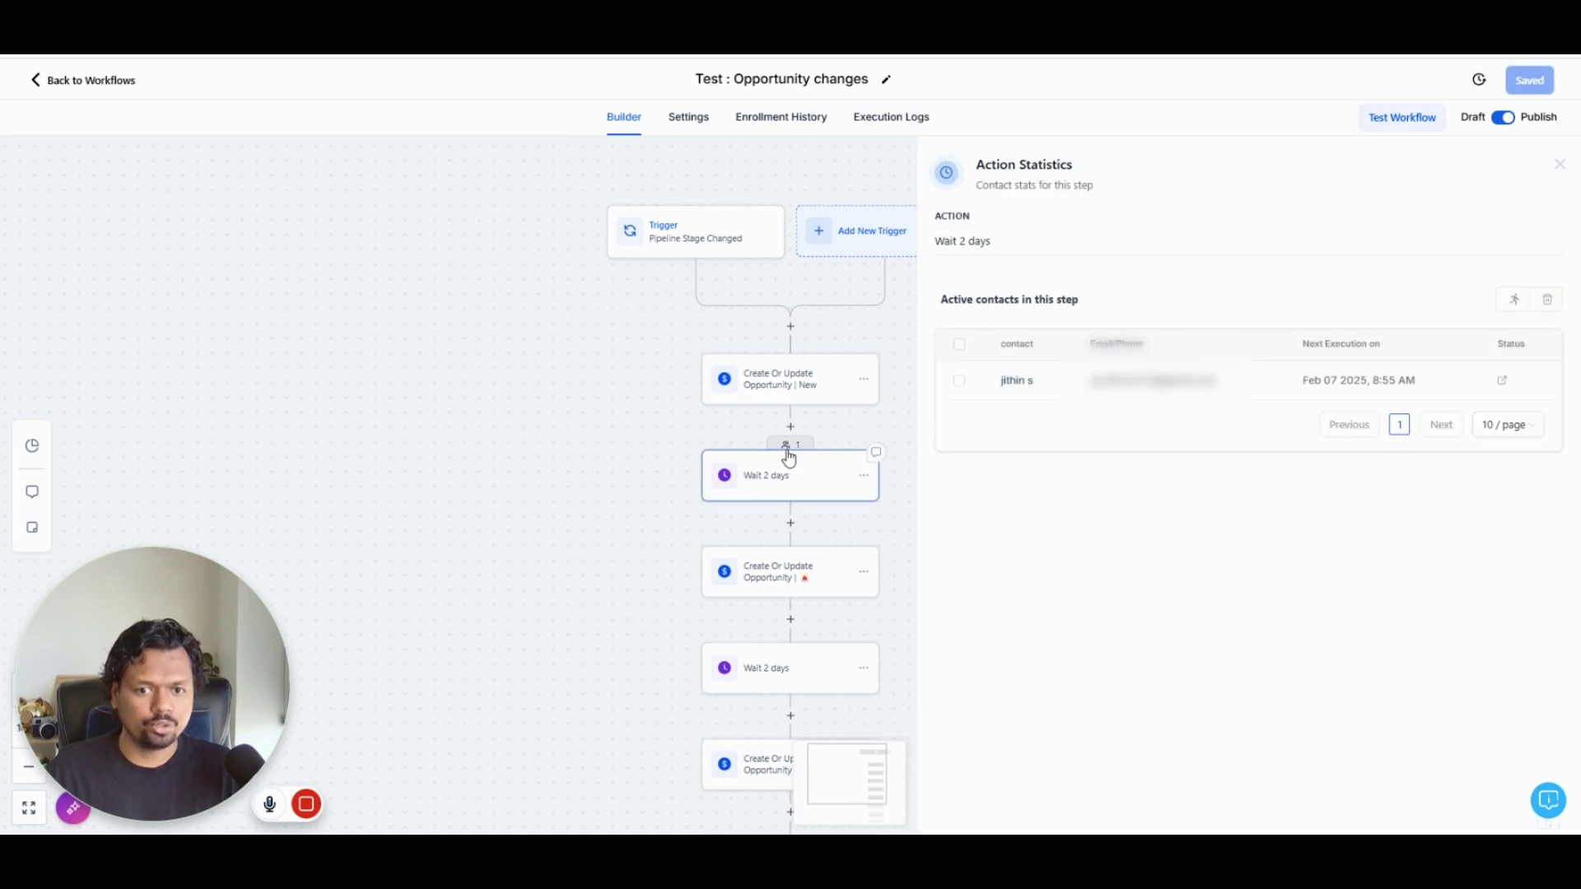
left_click(959, 381)
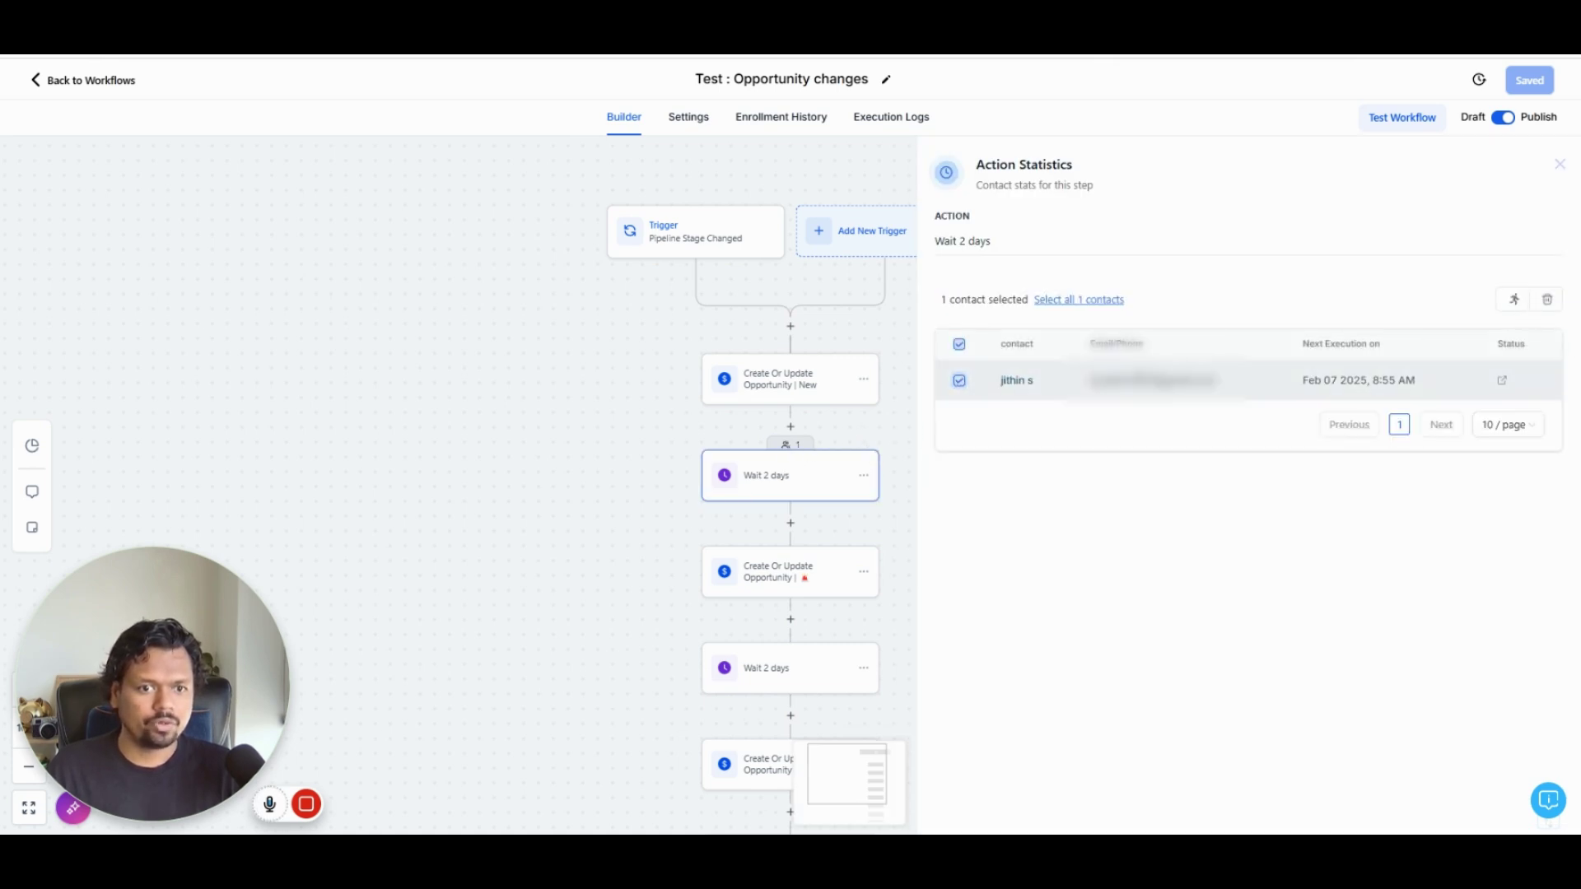
left_click(1514, 301)
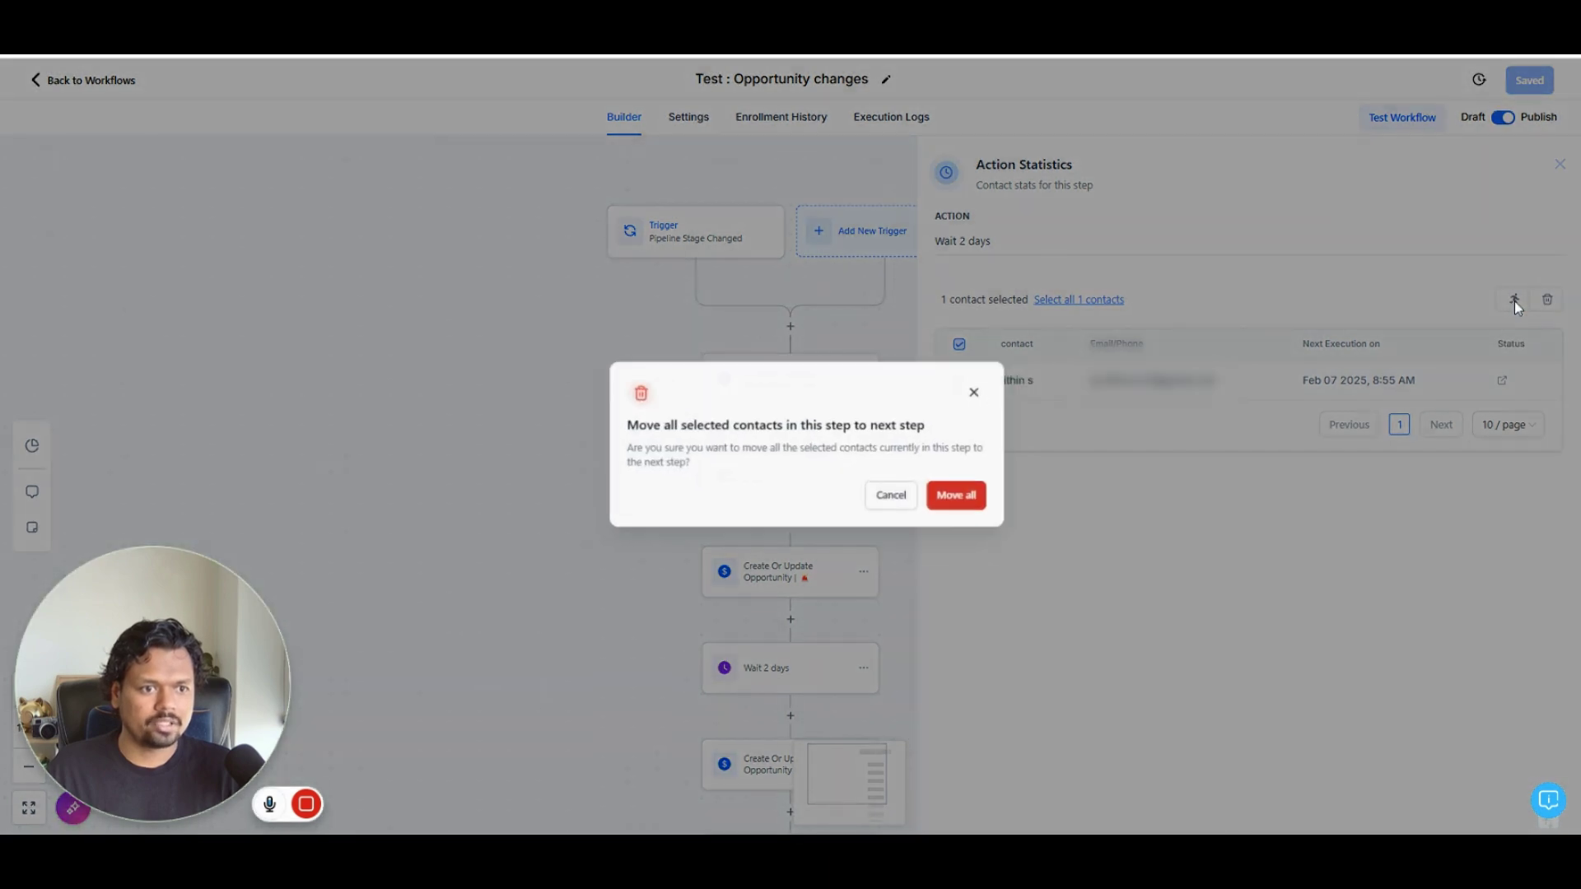
left_click(946, 498)
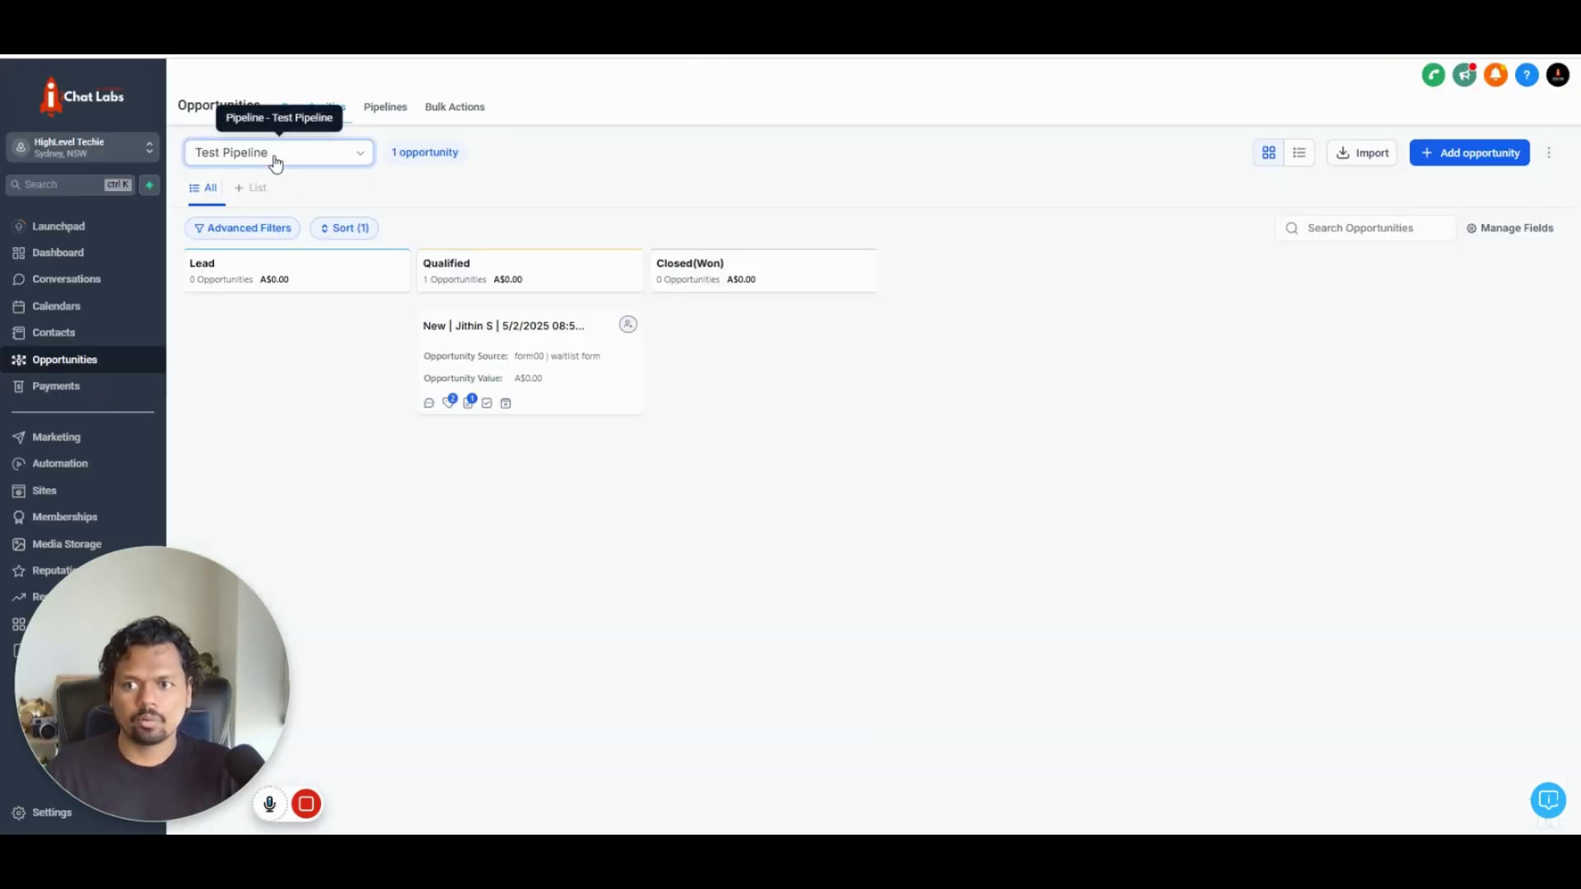
Step: Reload the Test Pipeline board until the opportunity's updated name can be checked in the Qualified stage
left_click(276, 161)
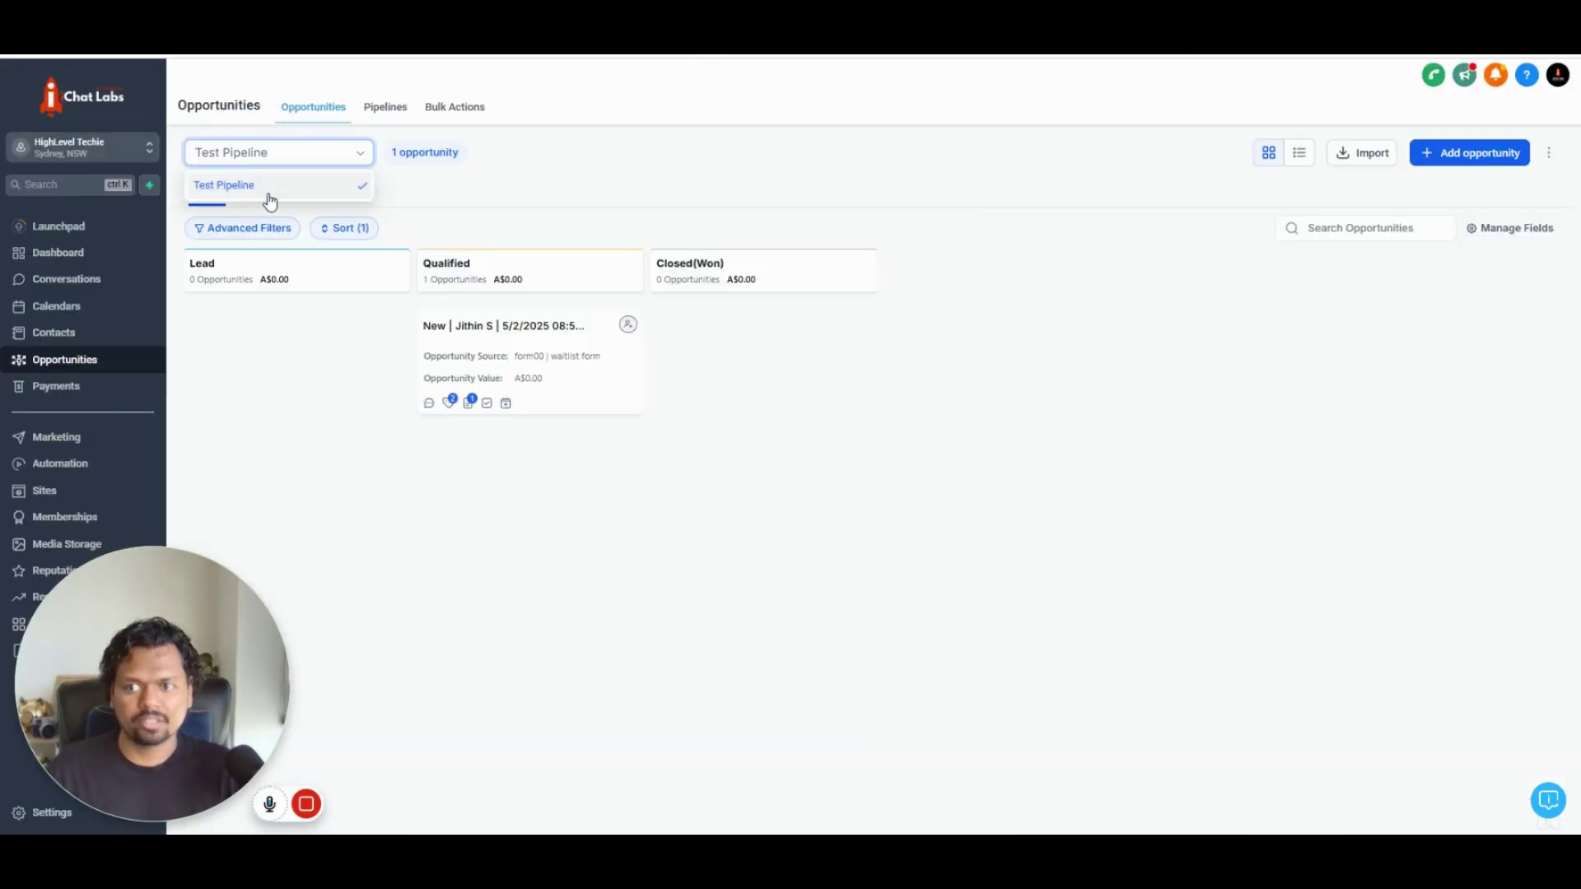
left_click(263, 196)
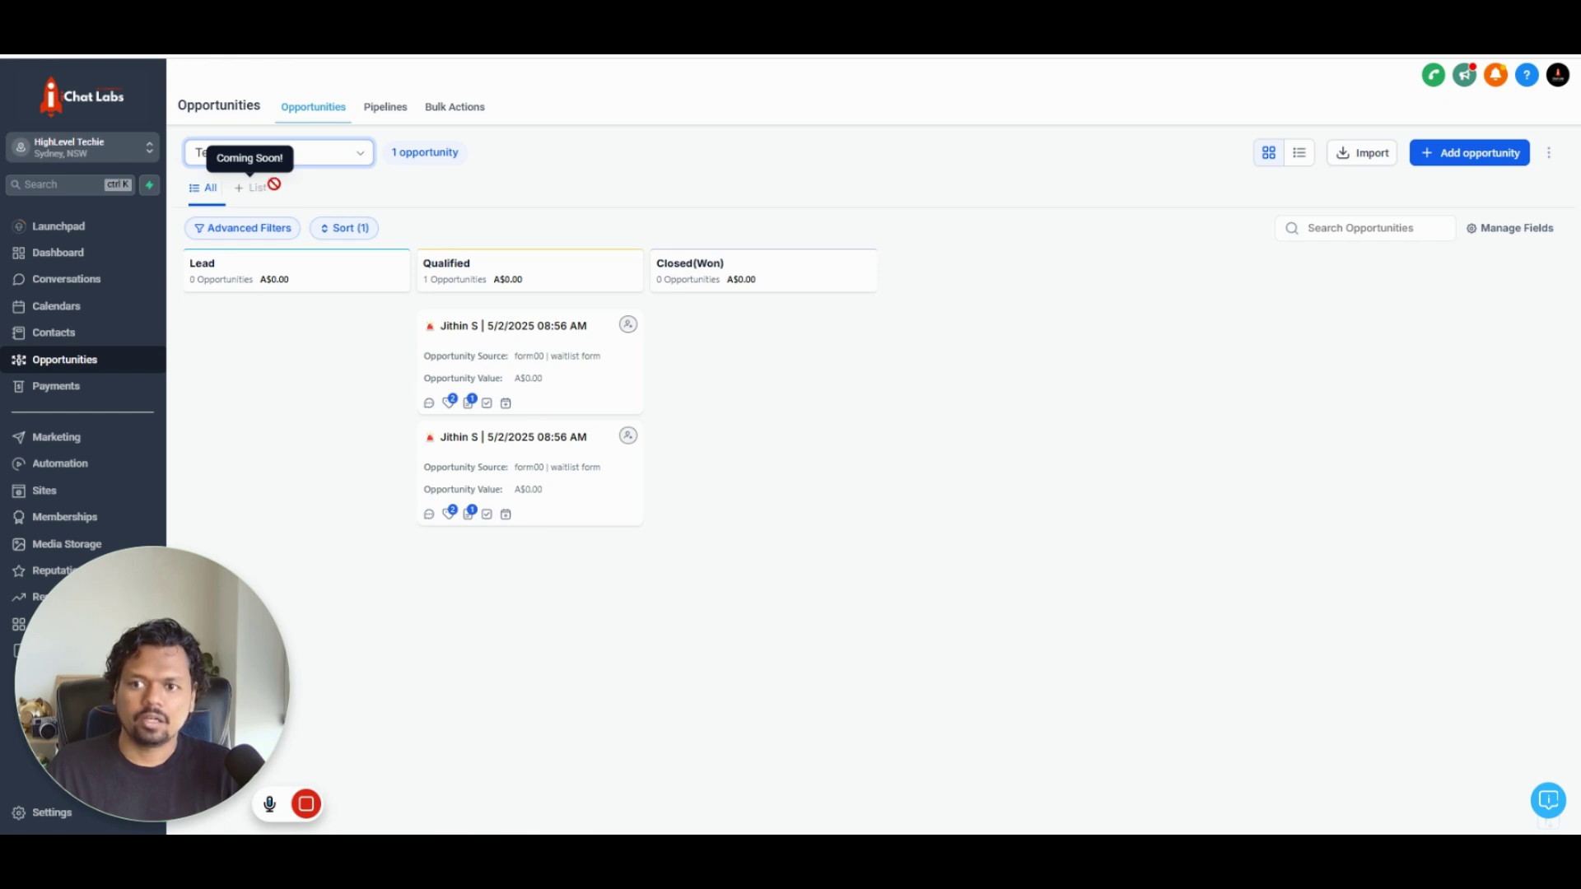
left_click(310, 158)
left_click(282, 191)
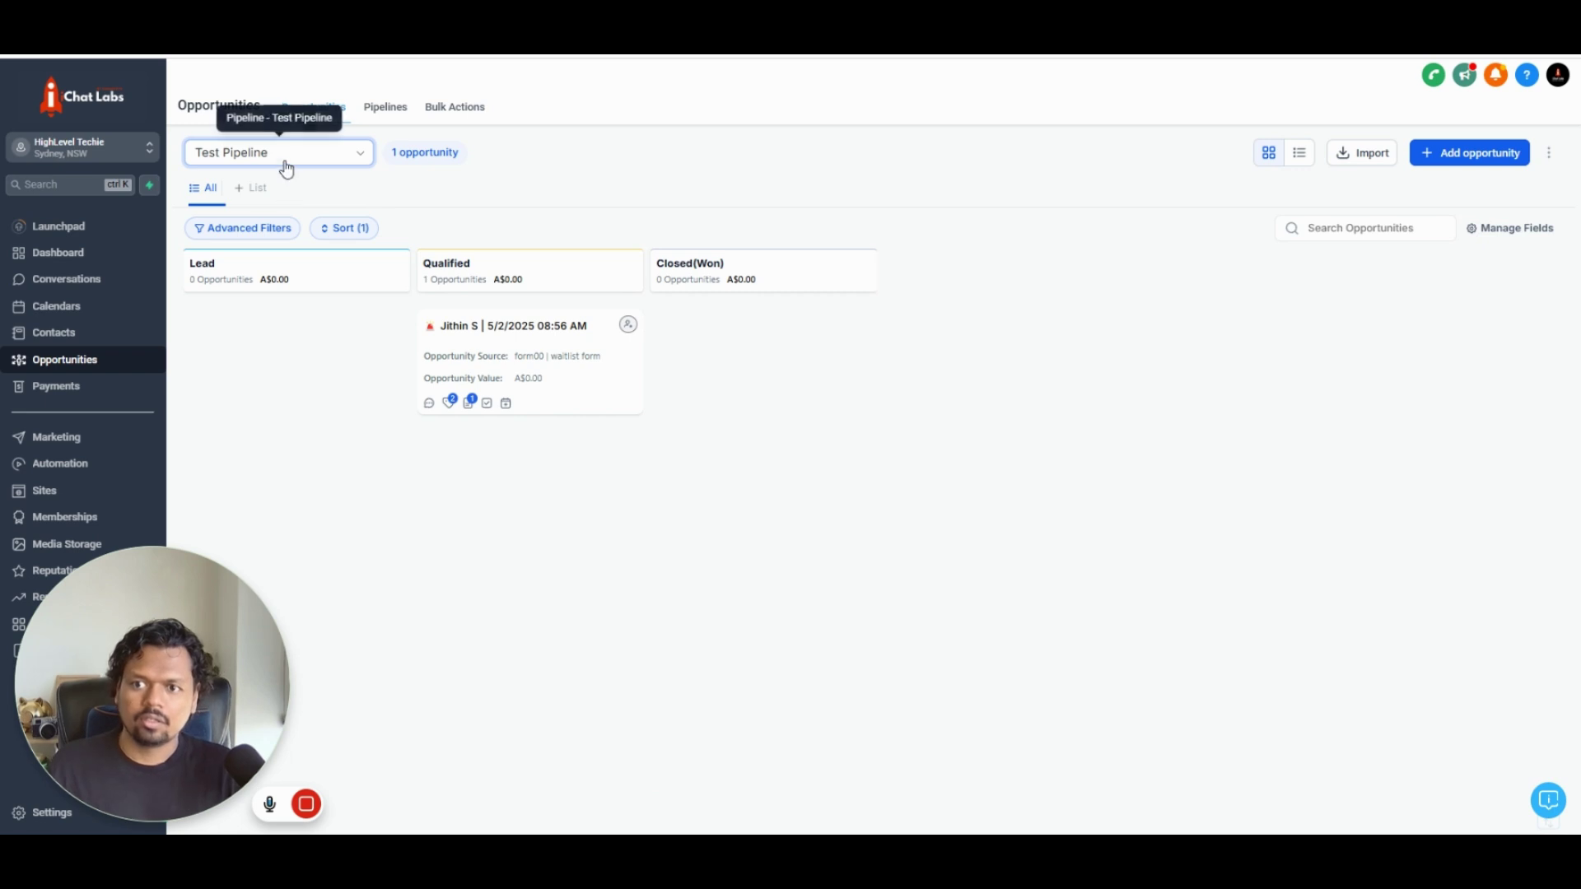
left_click(284, 164)
left_click(484, 196)
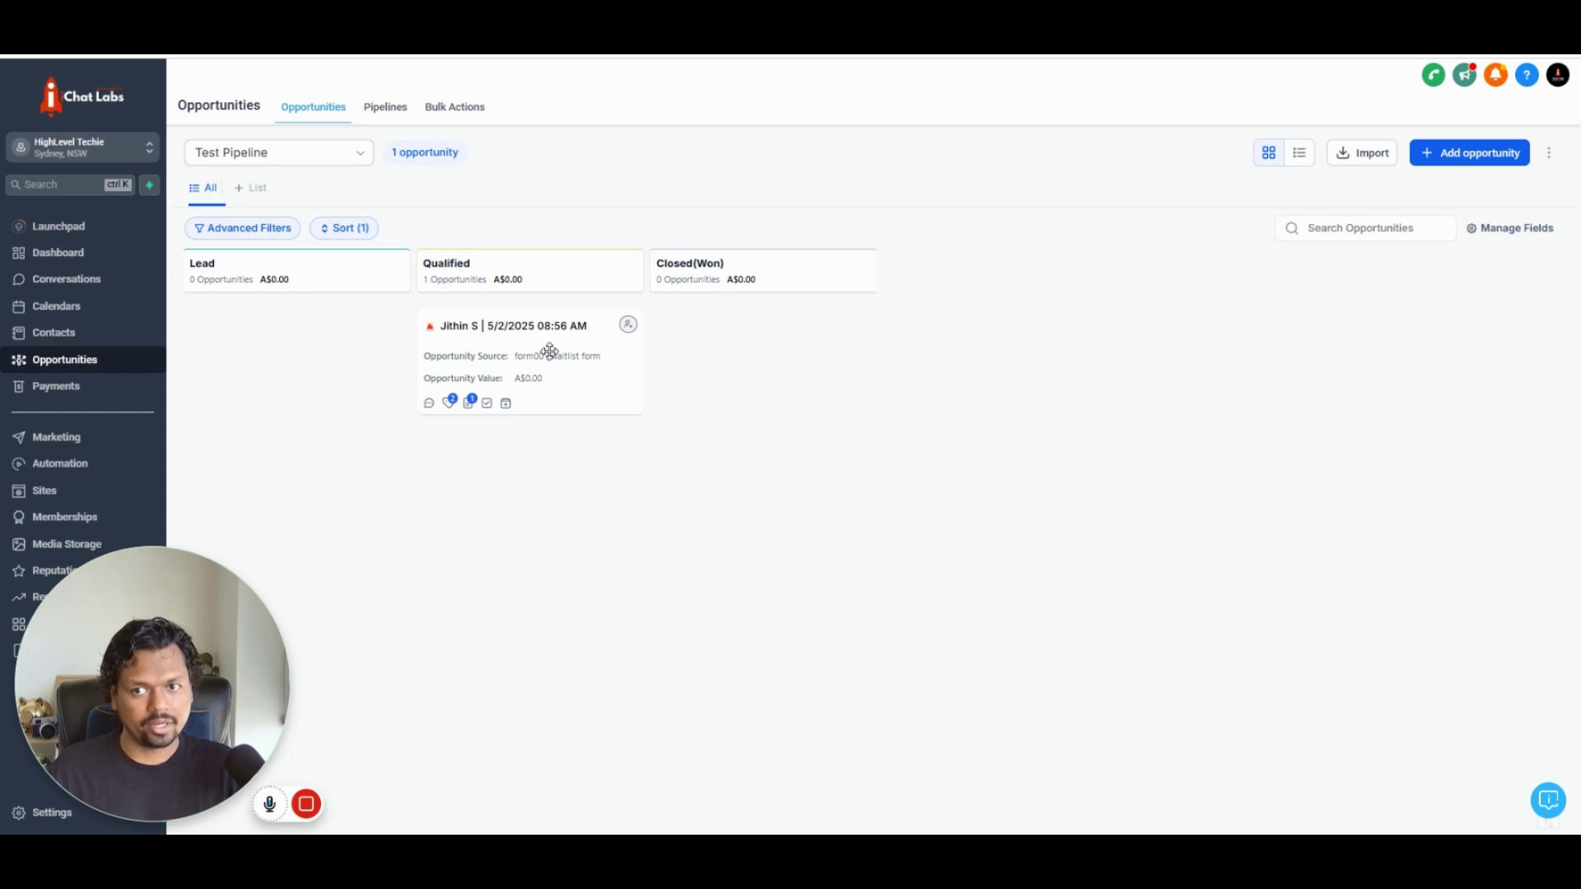
Step: Return to the workflow, refresh the builder, and move the contact waiting in the second Wait 2 days action to the next step
left_click(518, 25)
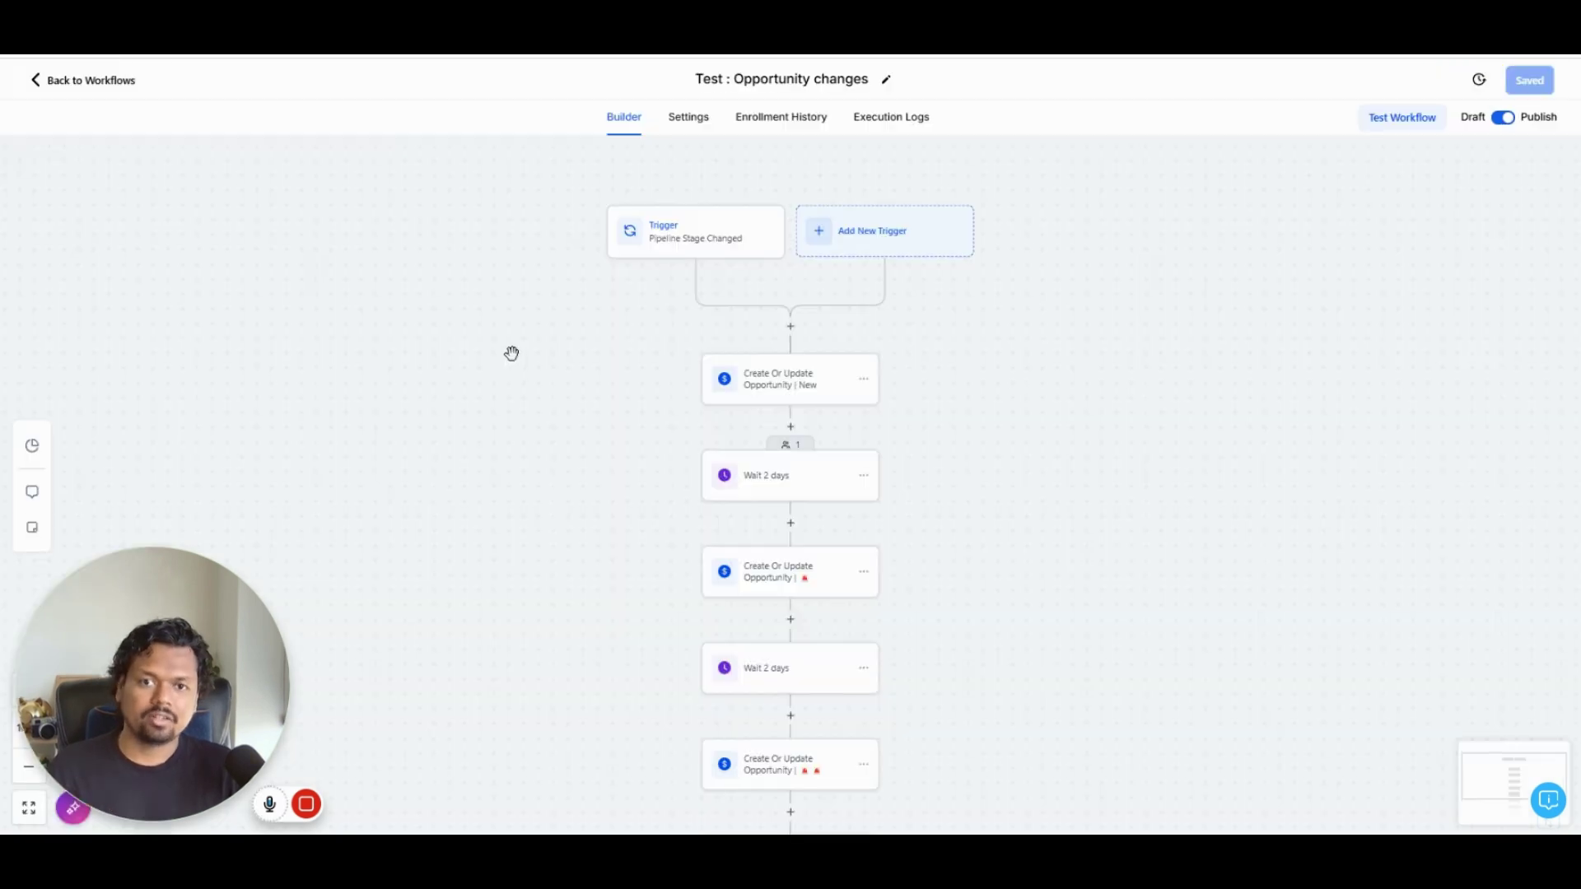
left_click(688, 117)
left_click(628, 116)
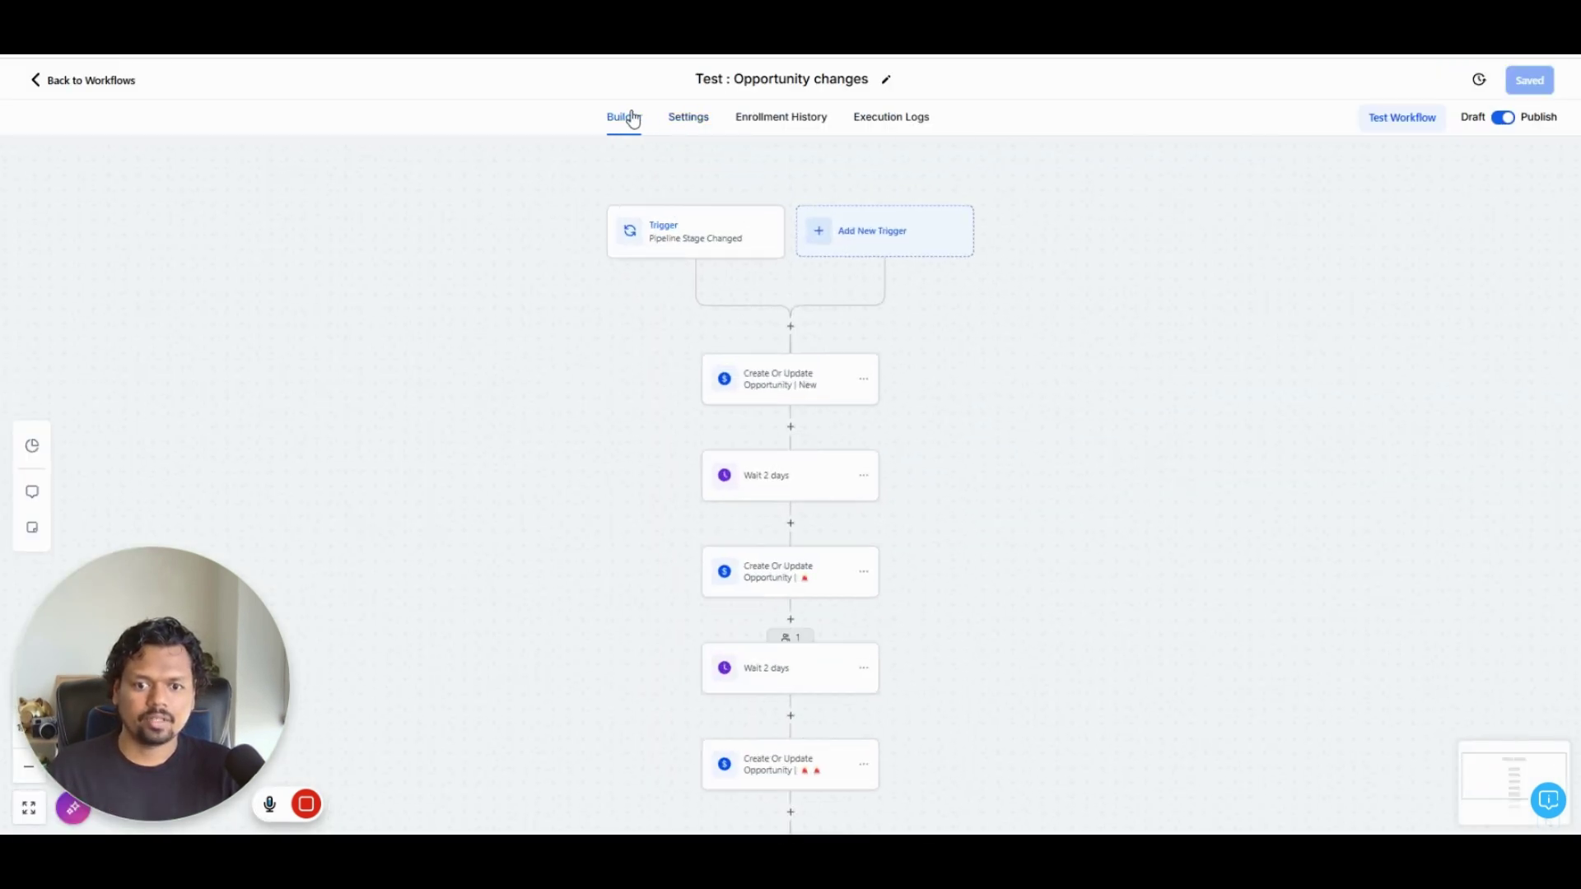
left_click_drag(928, 561, 935, 354)
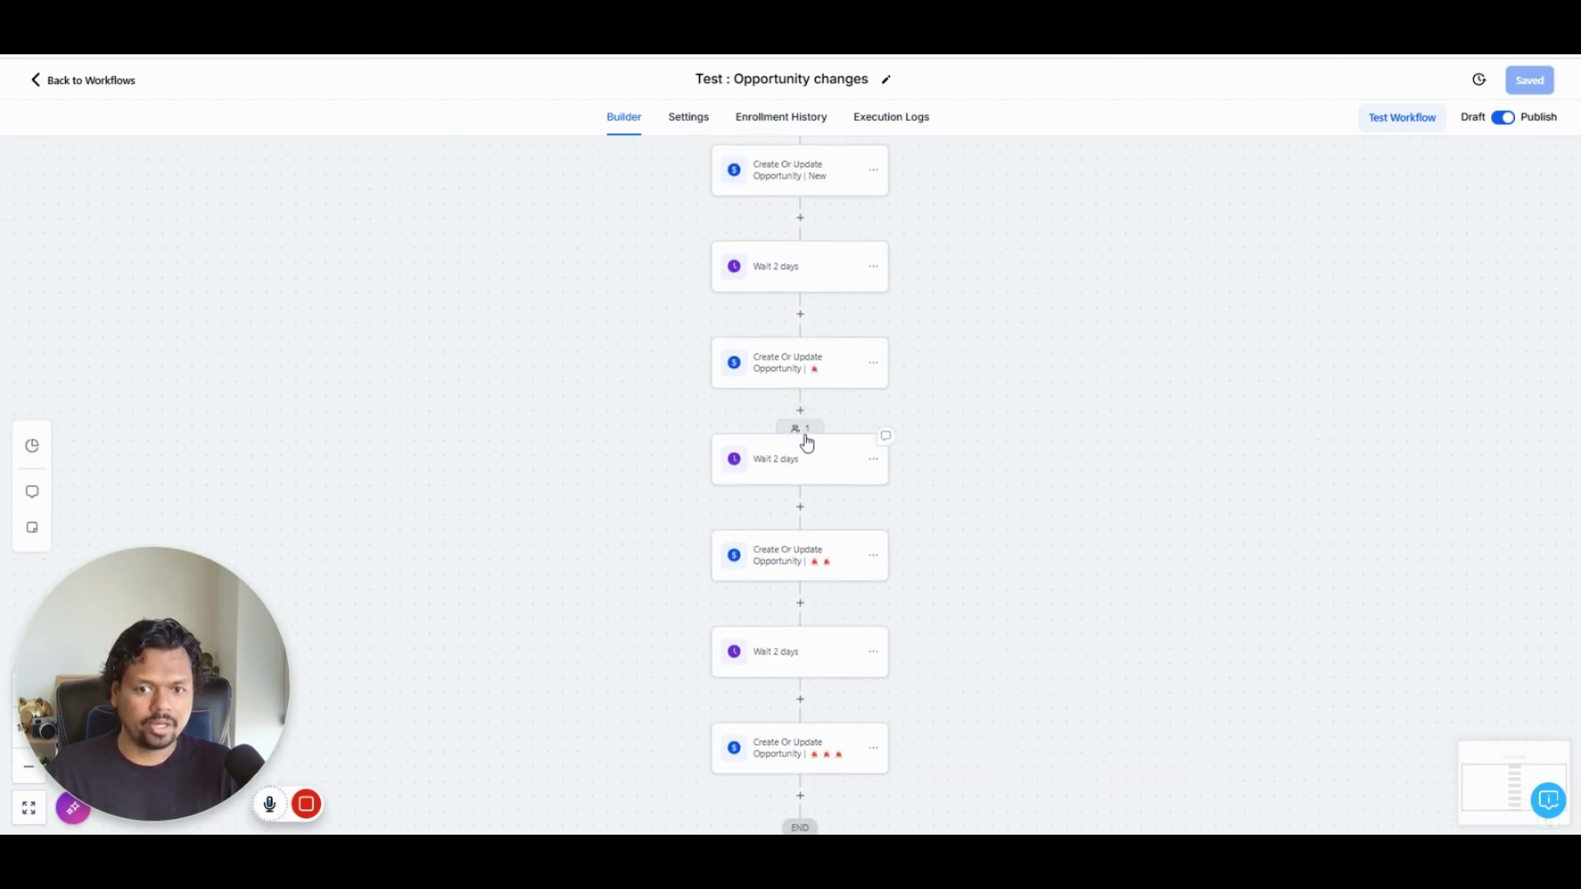
left_click(798, 461)
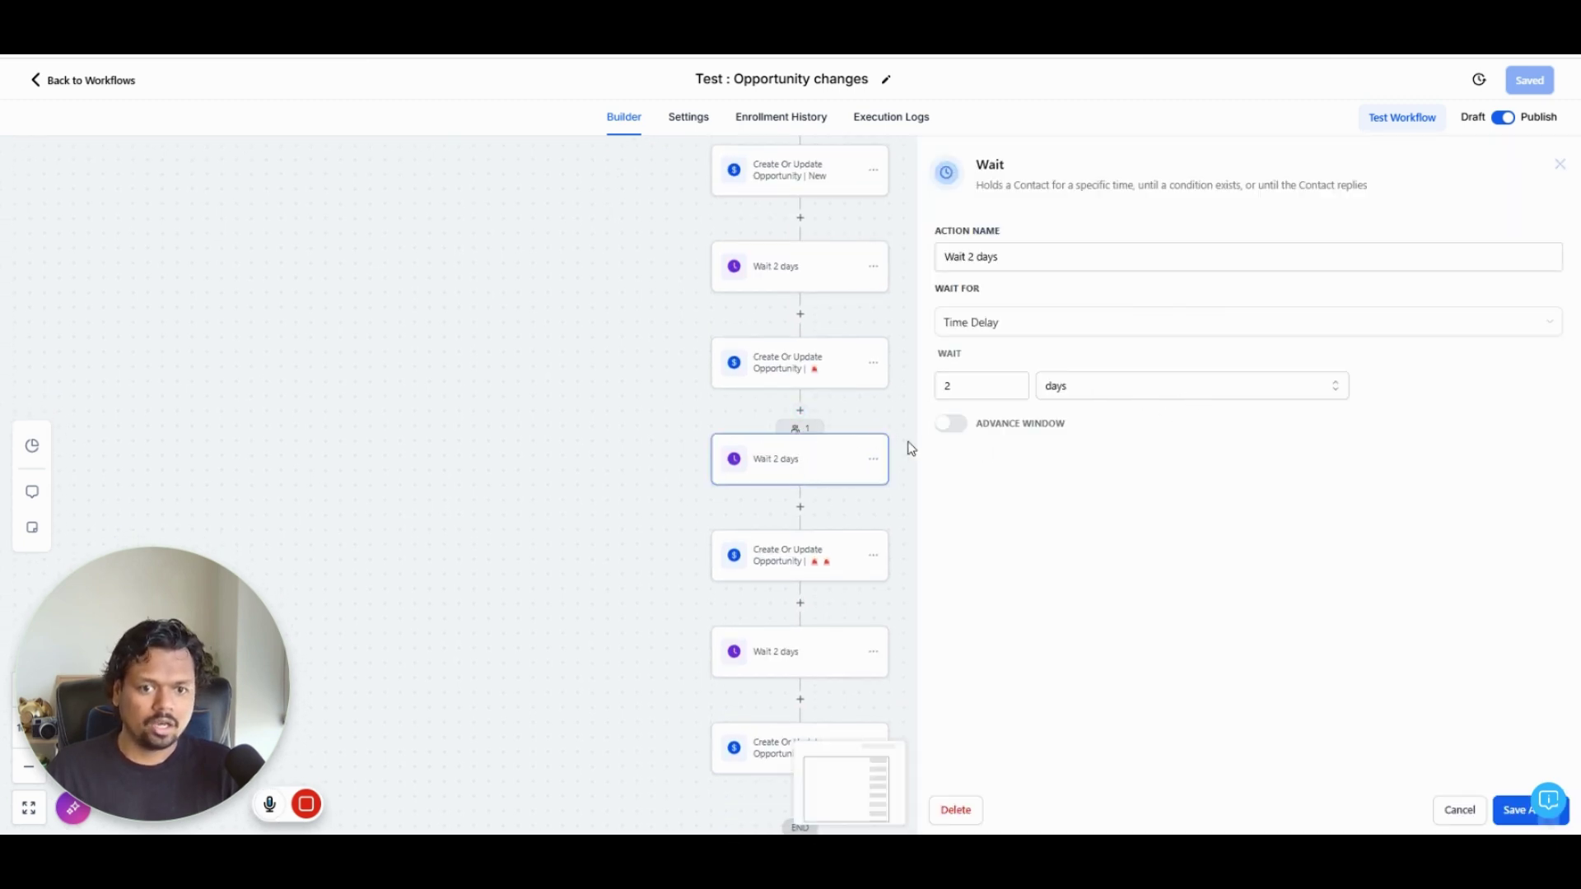
left_click(1446, 805)
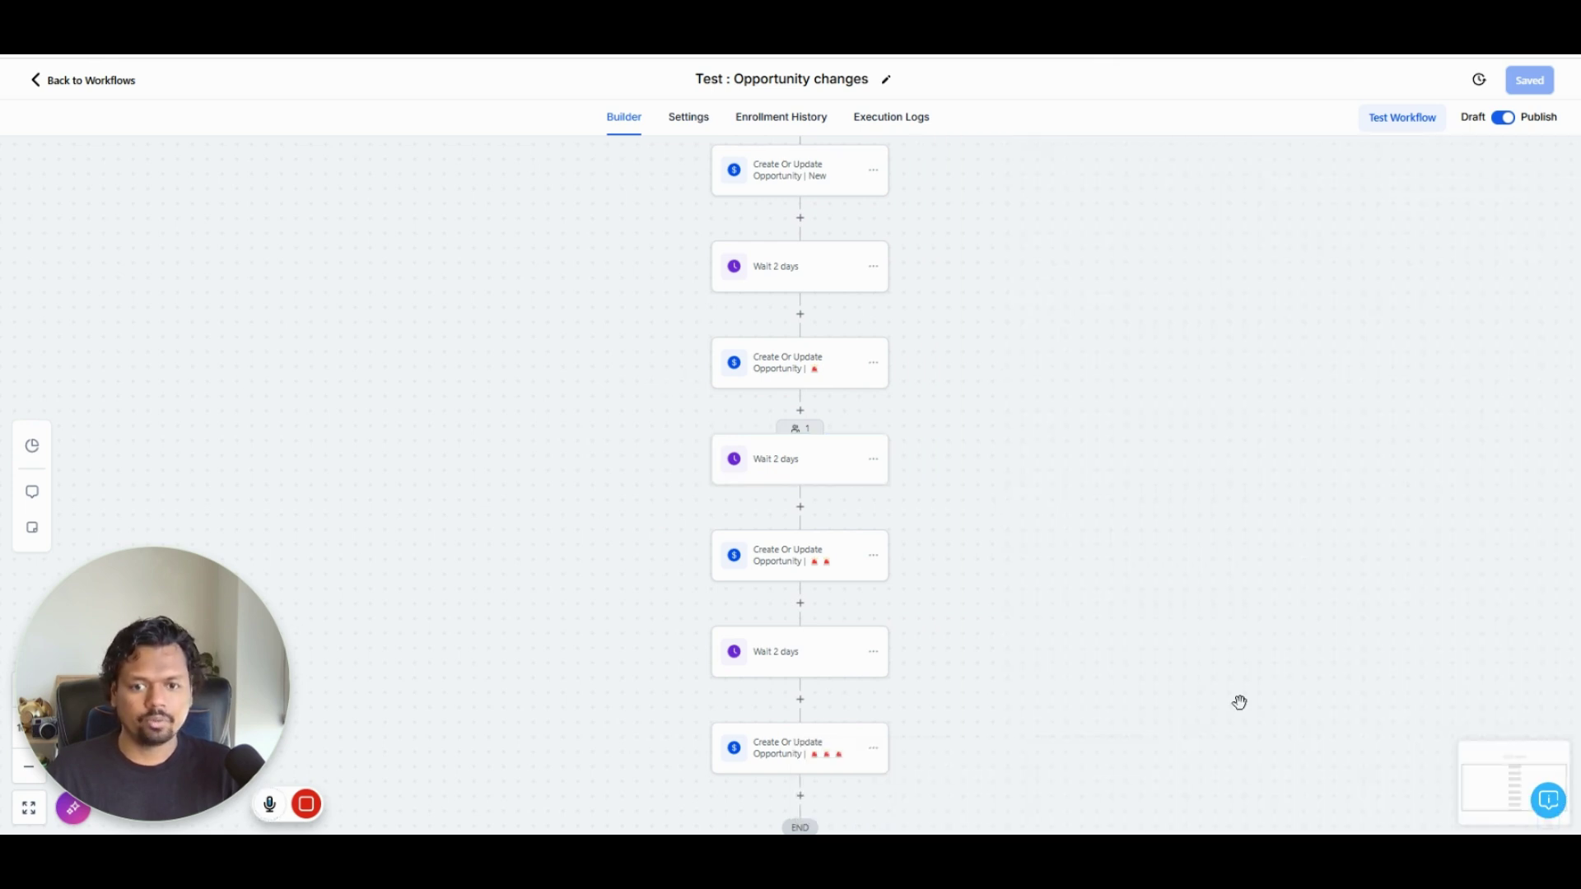
left_click(801, 431)
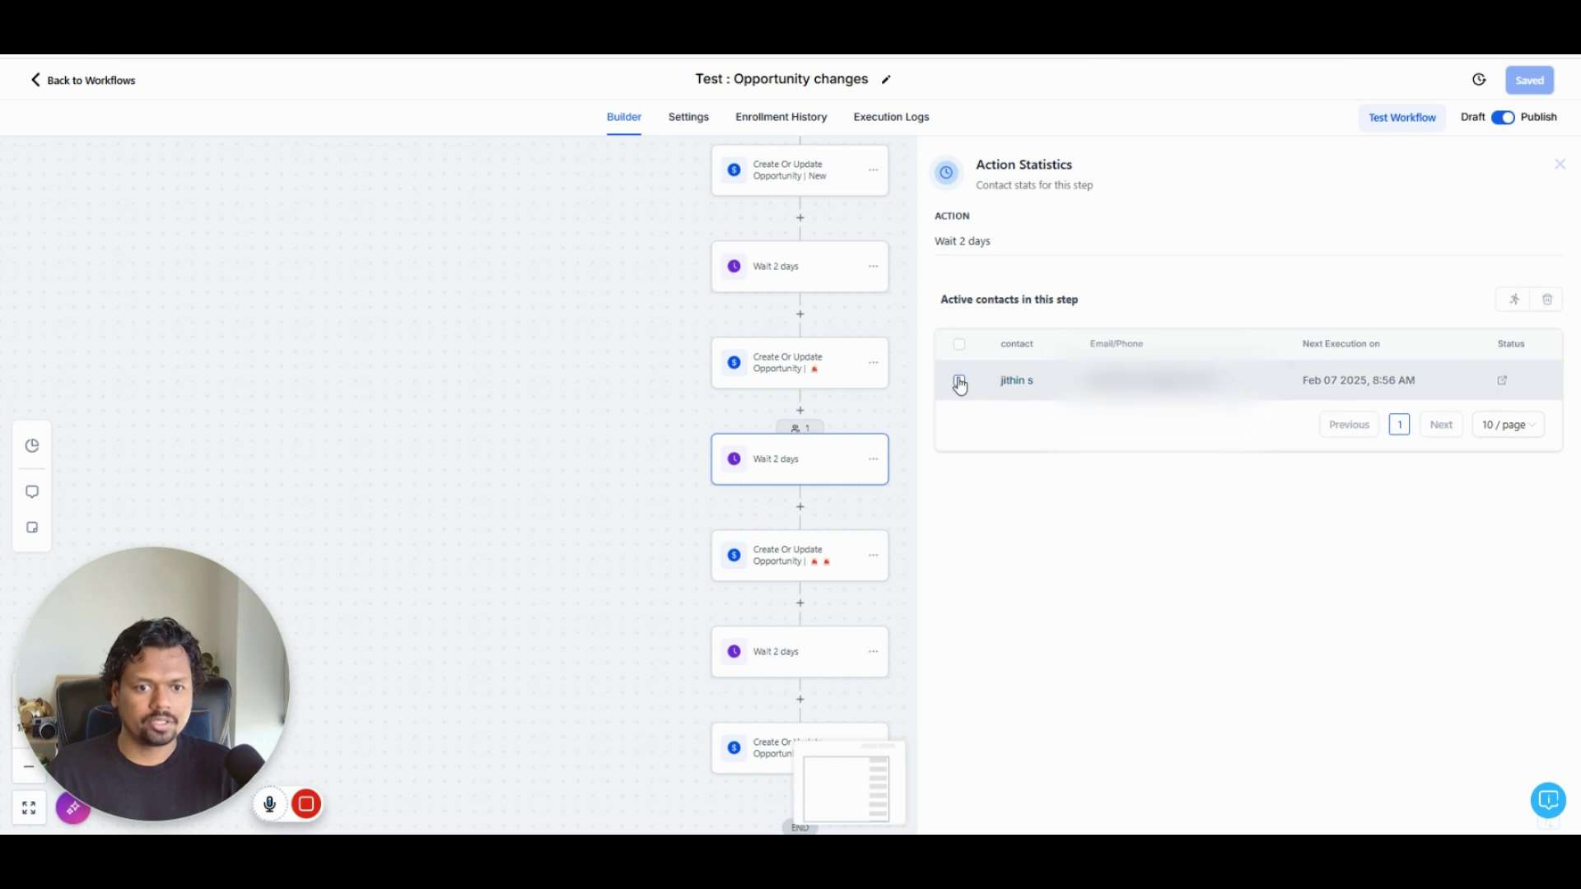
left_click(958, 382)
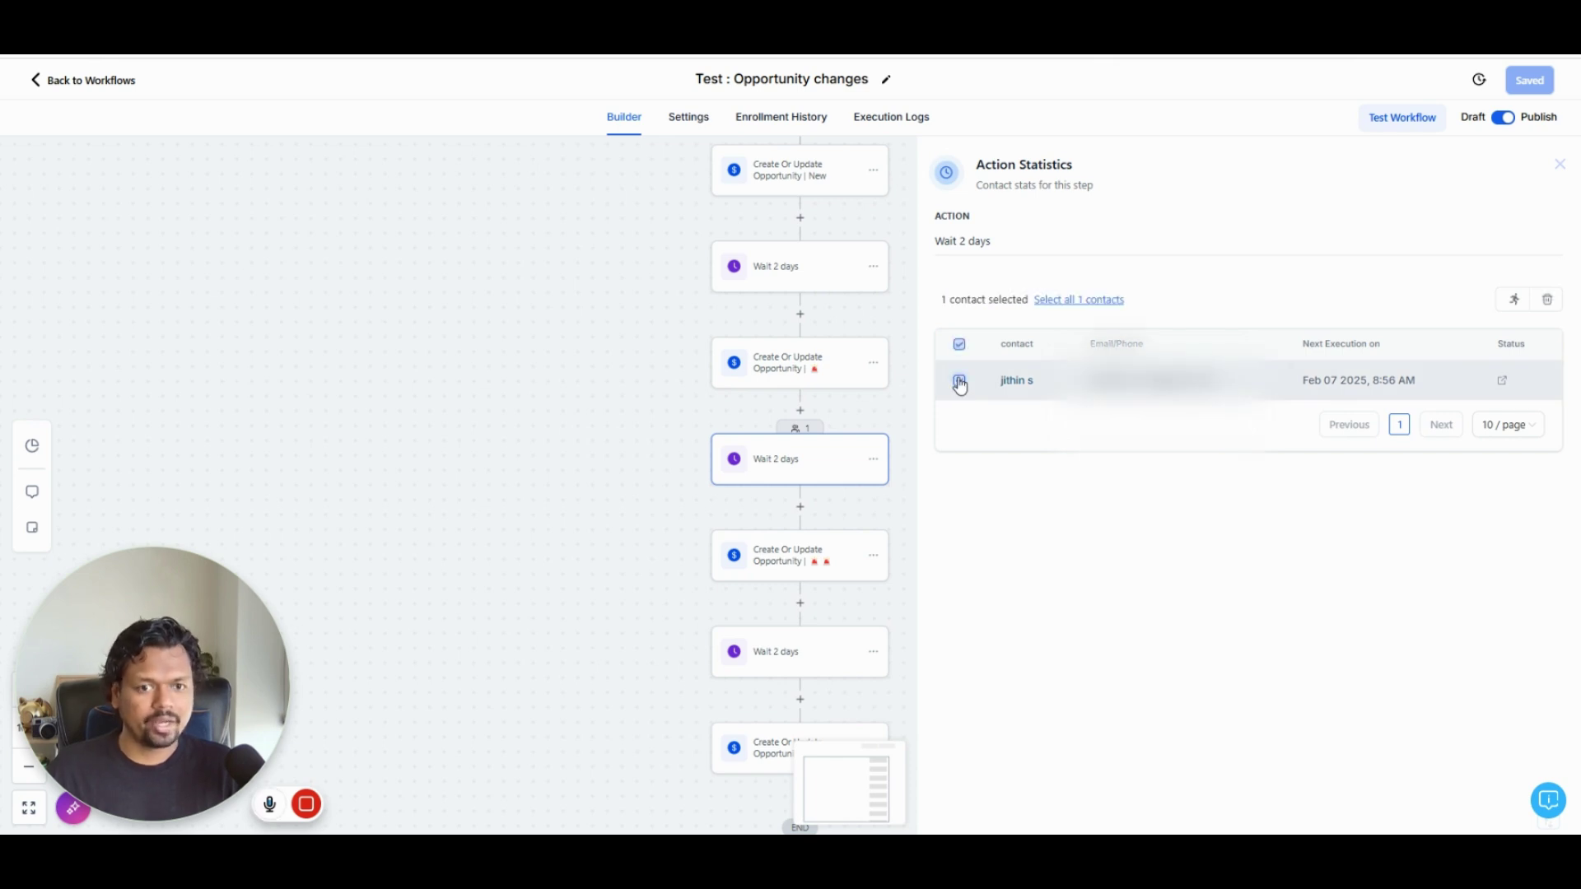
left_click(1513, 300)
left_click(948, 501)
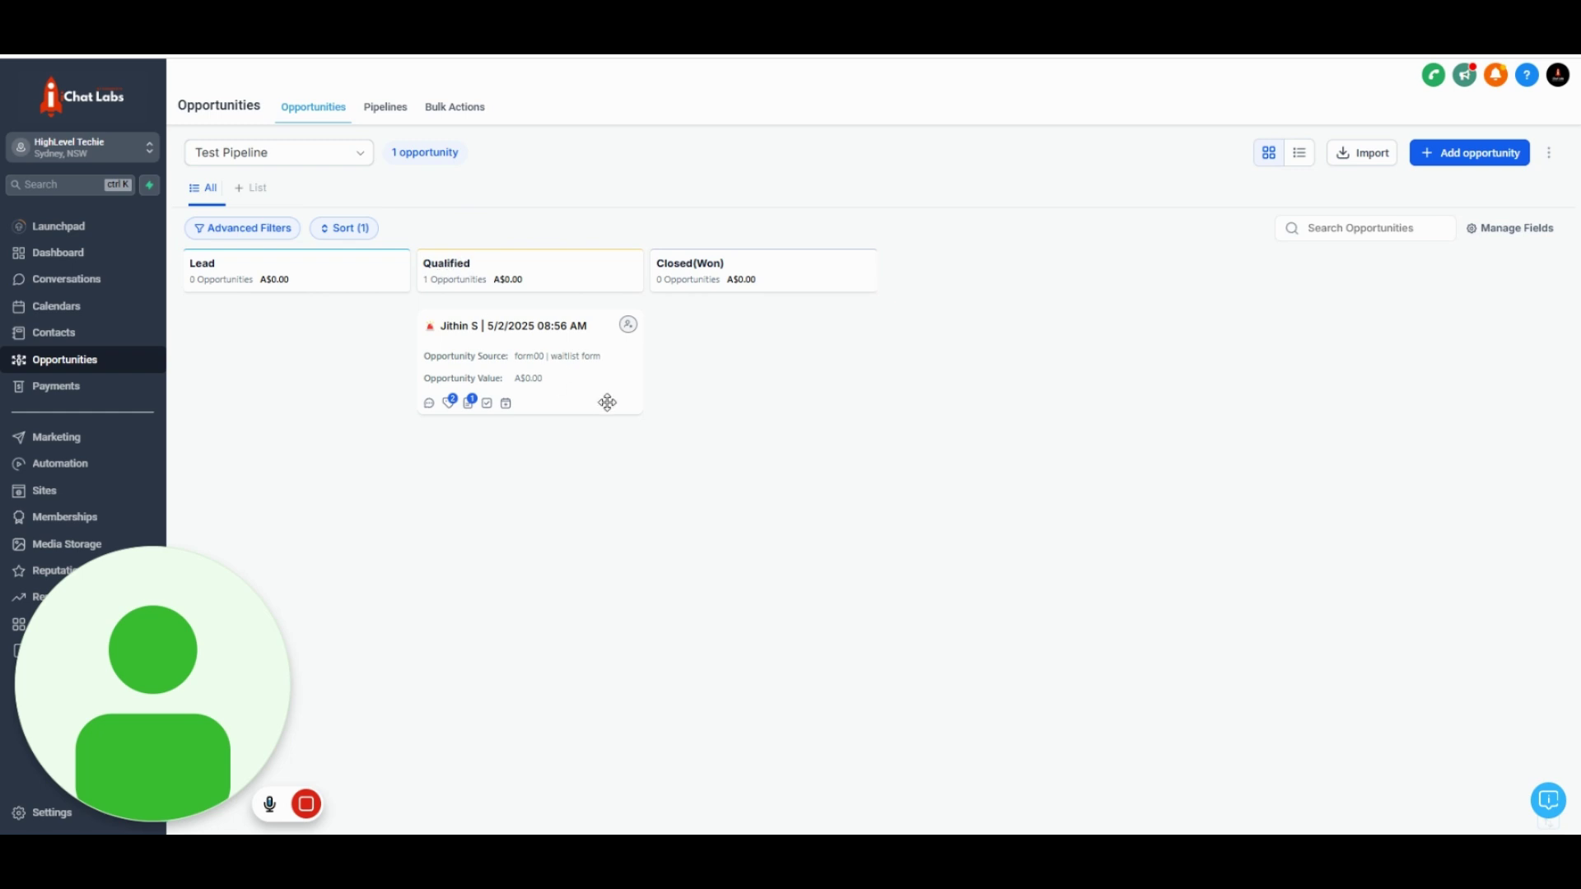
Step: Reload Test Pipeline to check the opportunity's name following the second wait
left_click(304, 153)
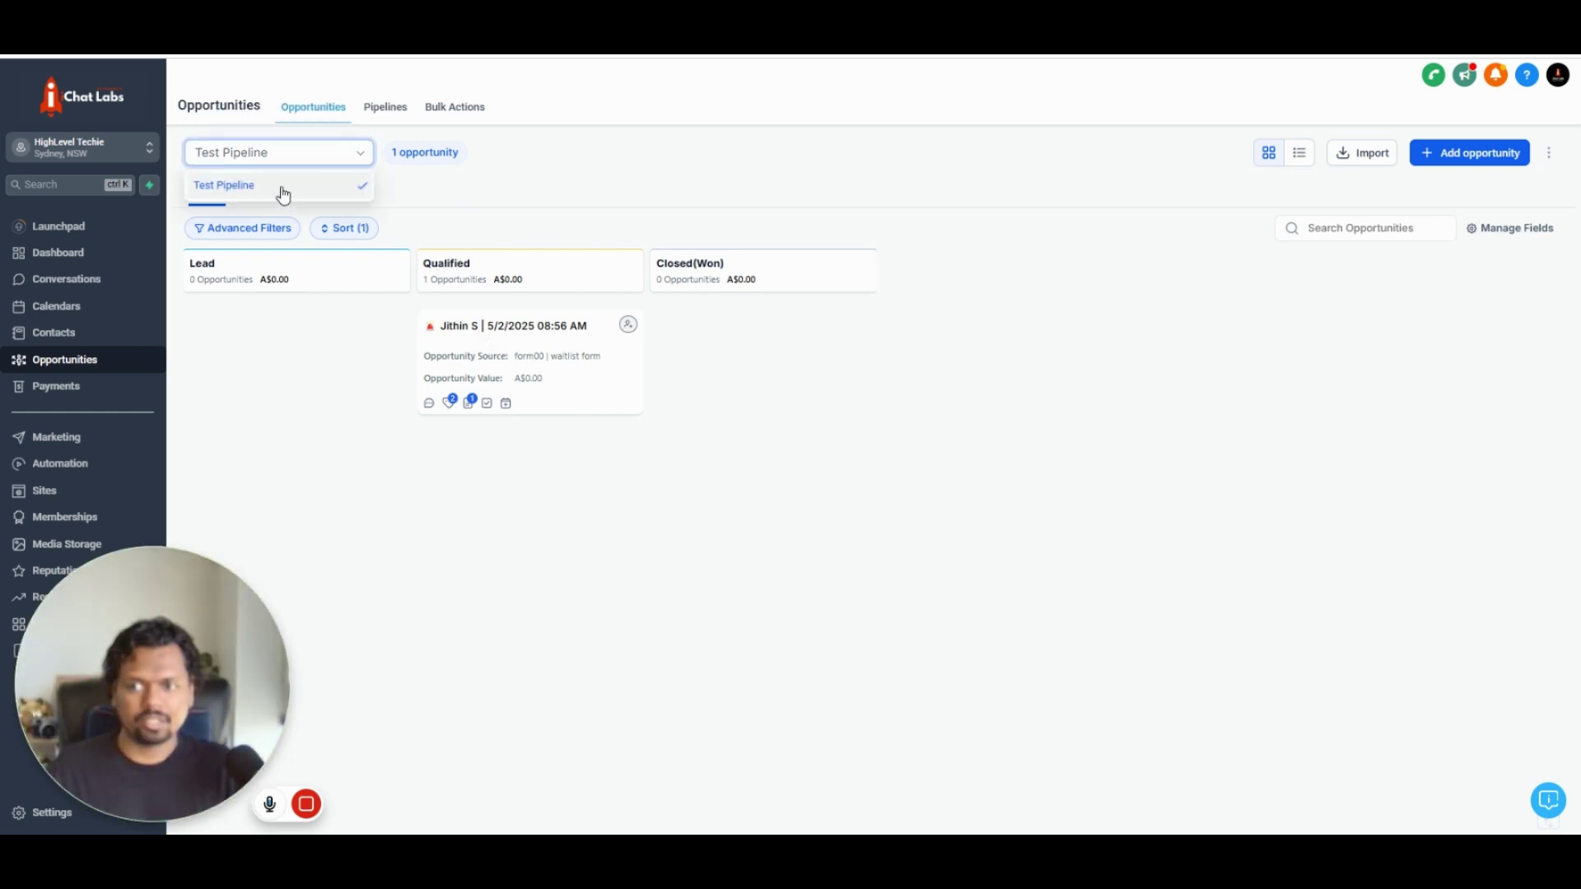
left_click(282, 189)
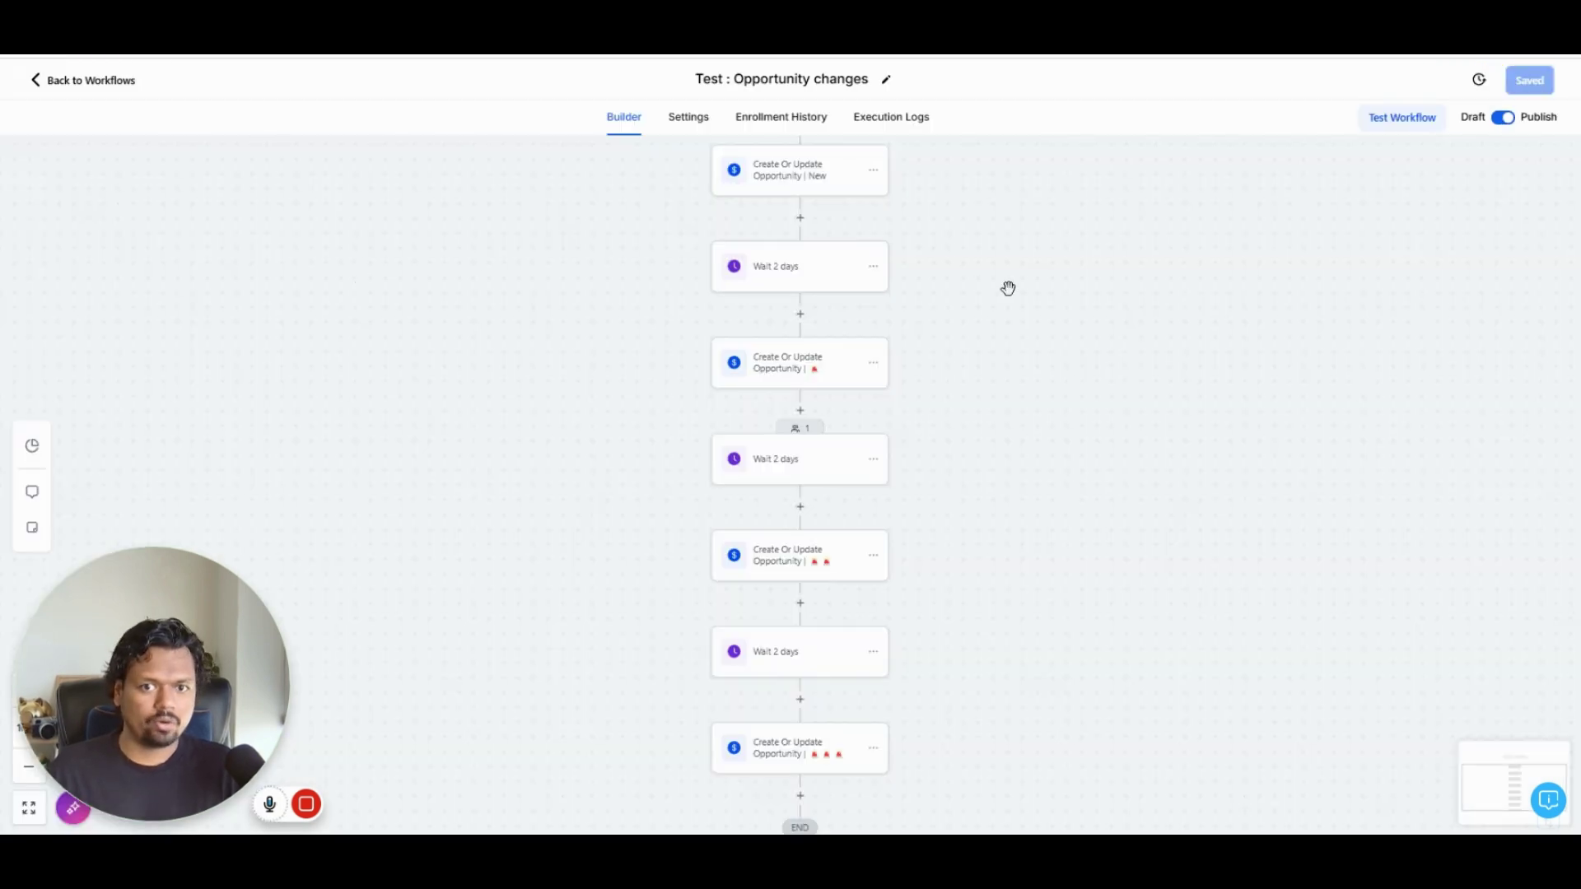
Step: Inspect the workflow's Pipeline Stage Changed trigger and its pipeline and stage filters
left_click_drag(1006, 255, 973, 378)
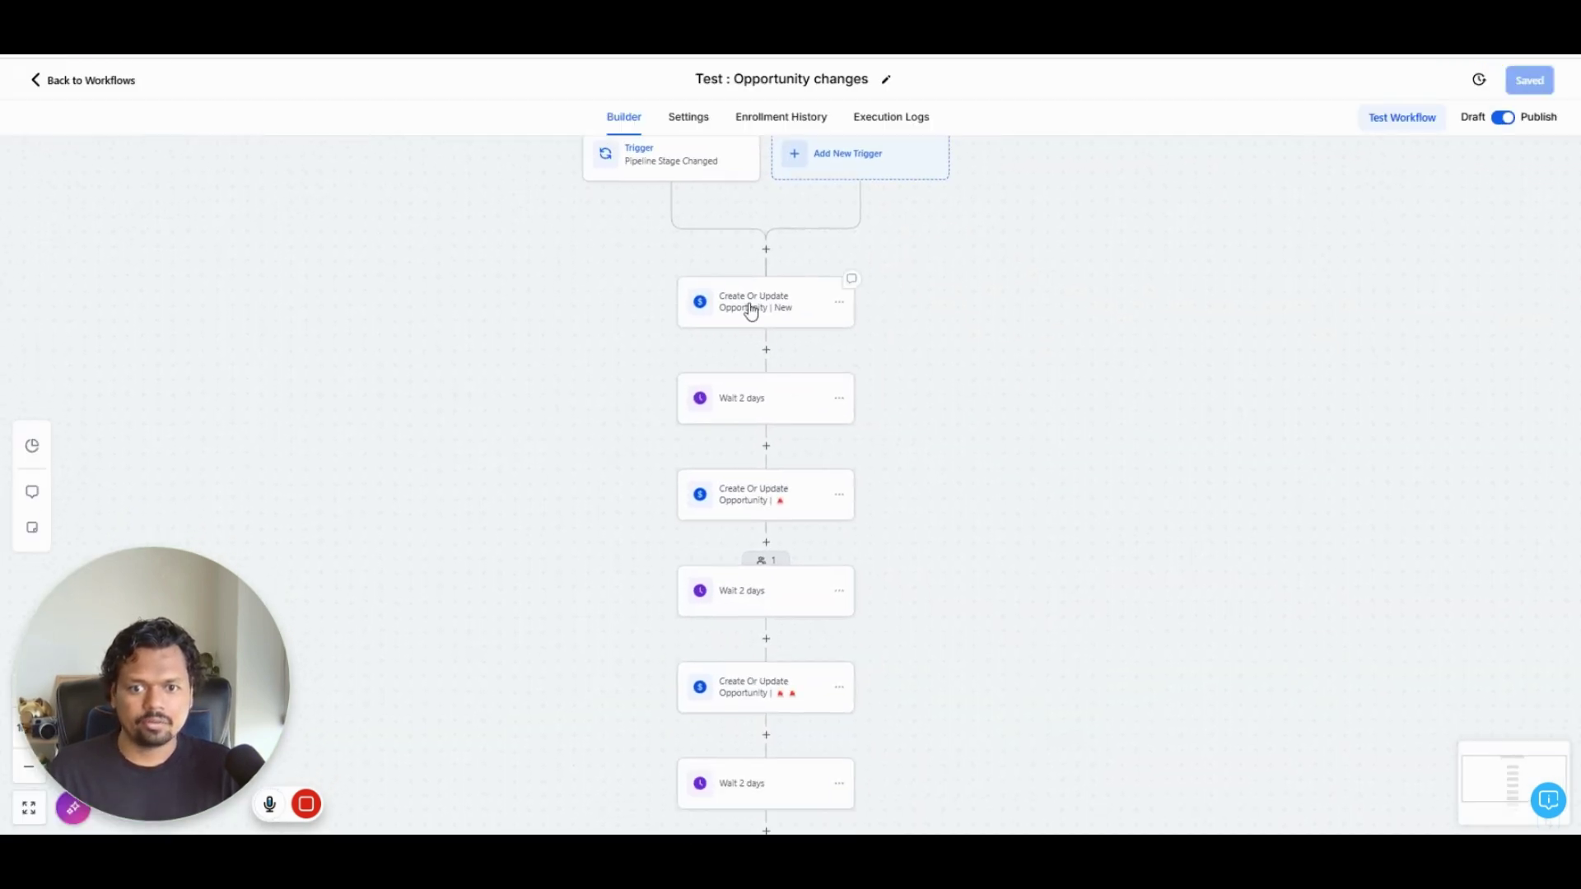
left_click(753, 307)
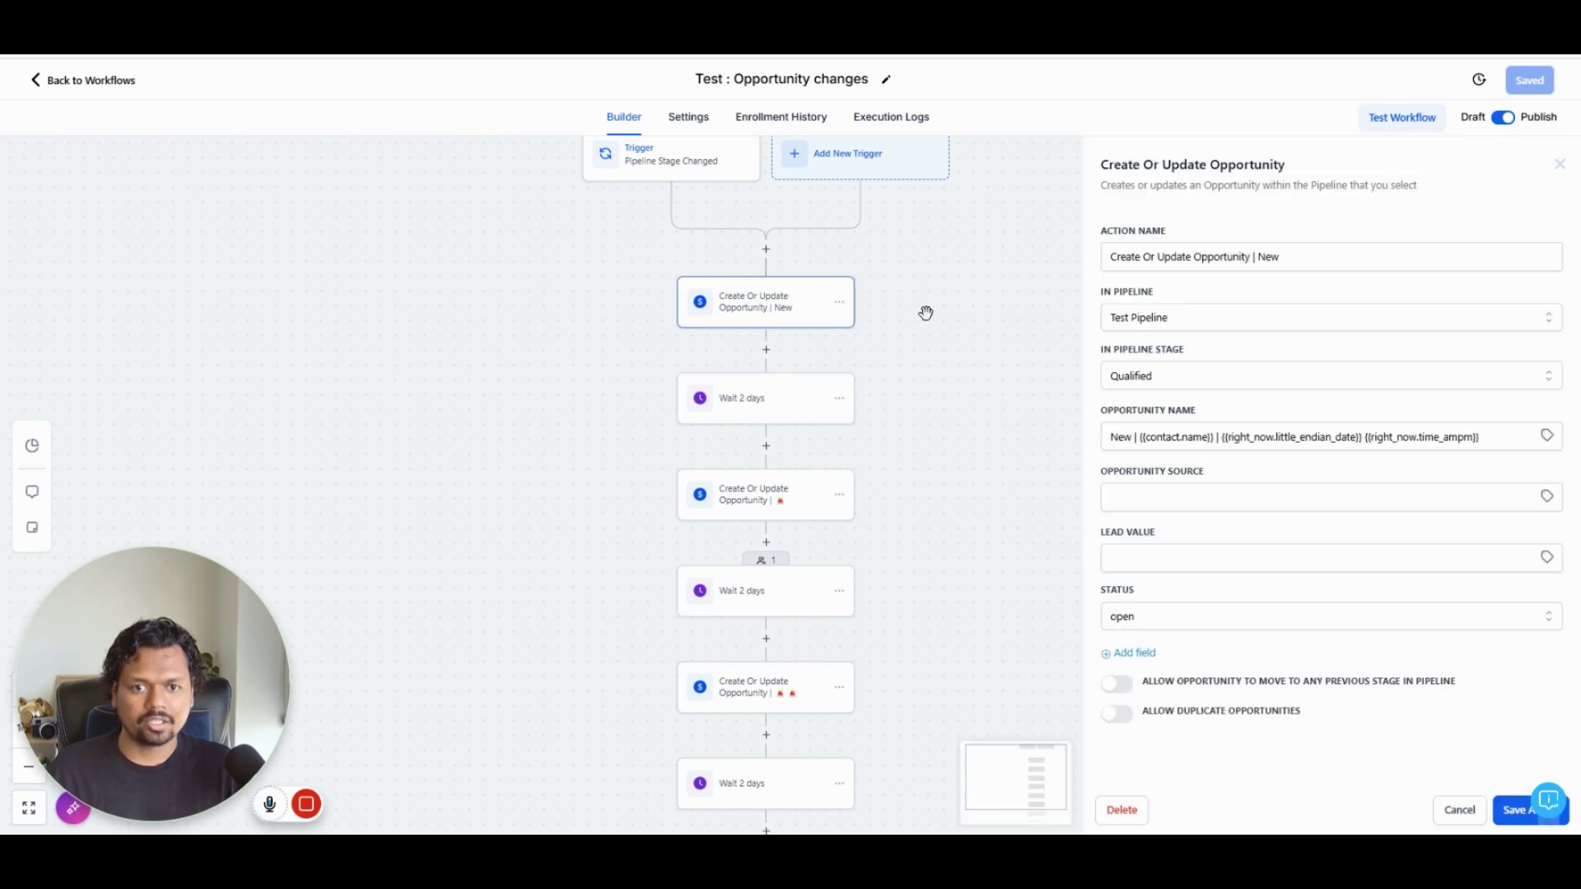
left_click_drag(925, 311, 924, 334)
left_click(654, 188)
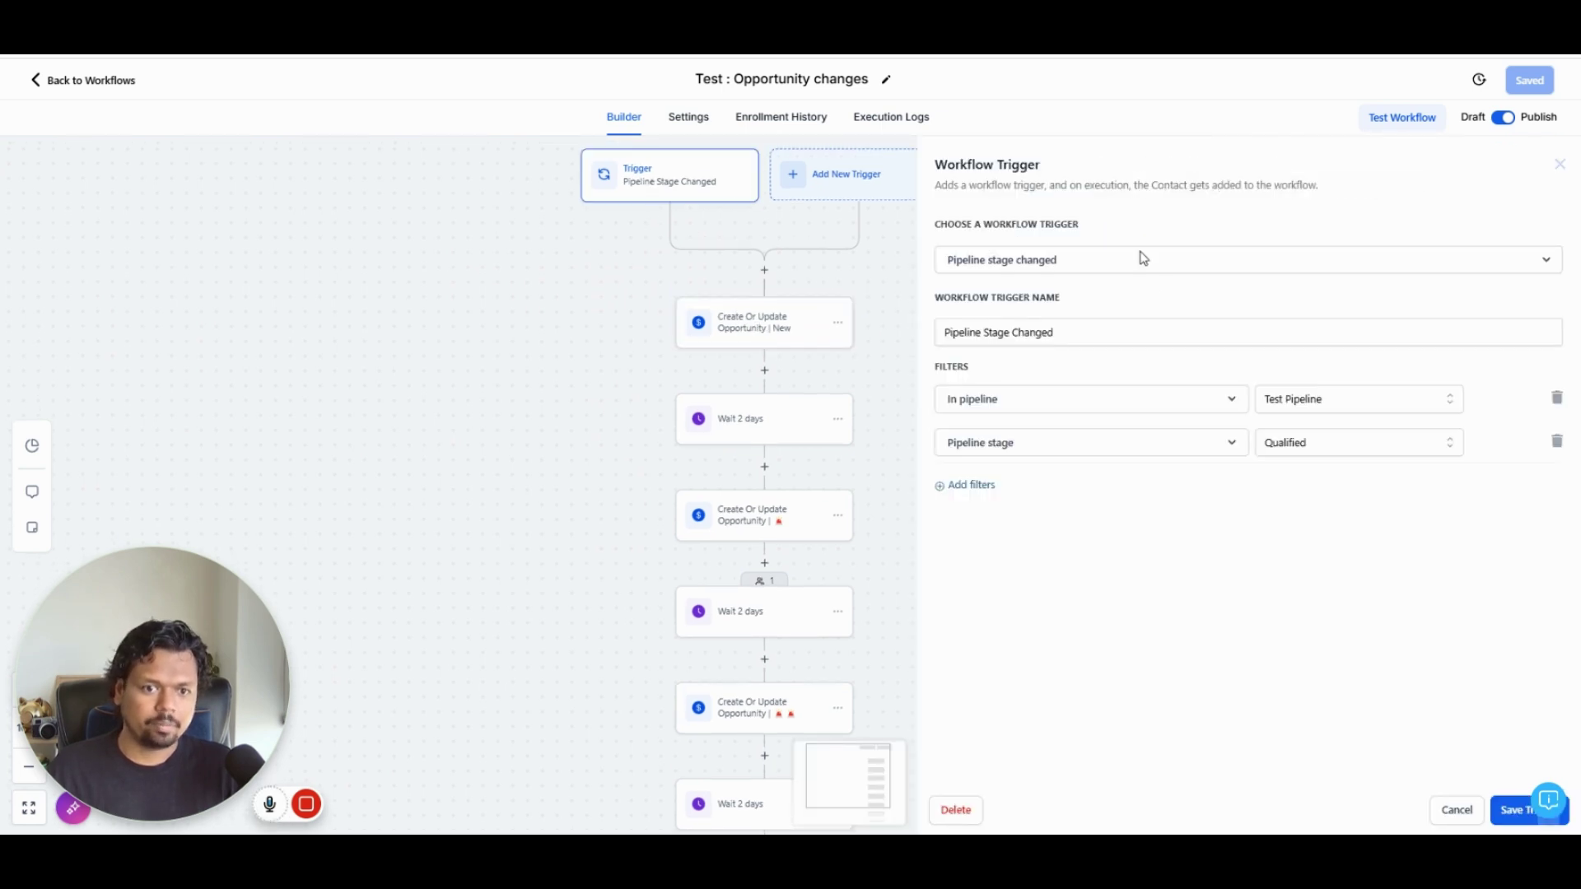
Step: Examine the Create Or Update Opportunity | New action, focusing on the text and custom values in its opportunity name
left_click(792, 337)
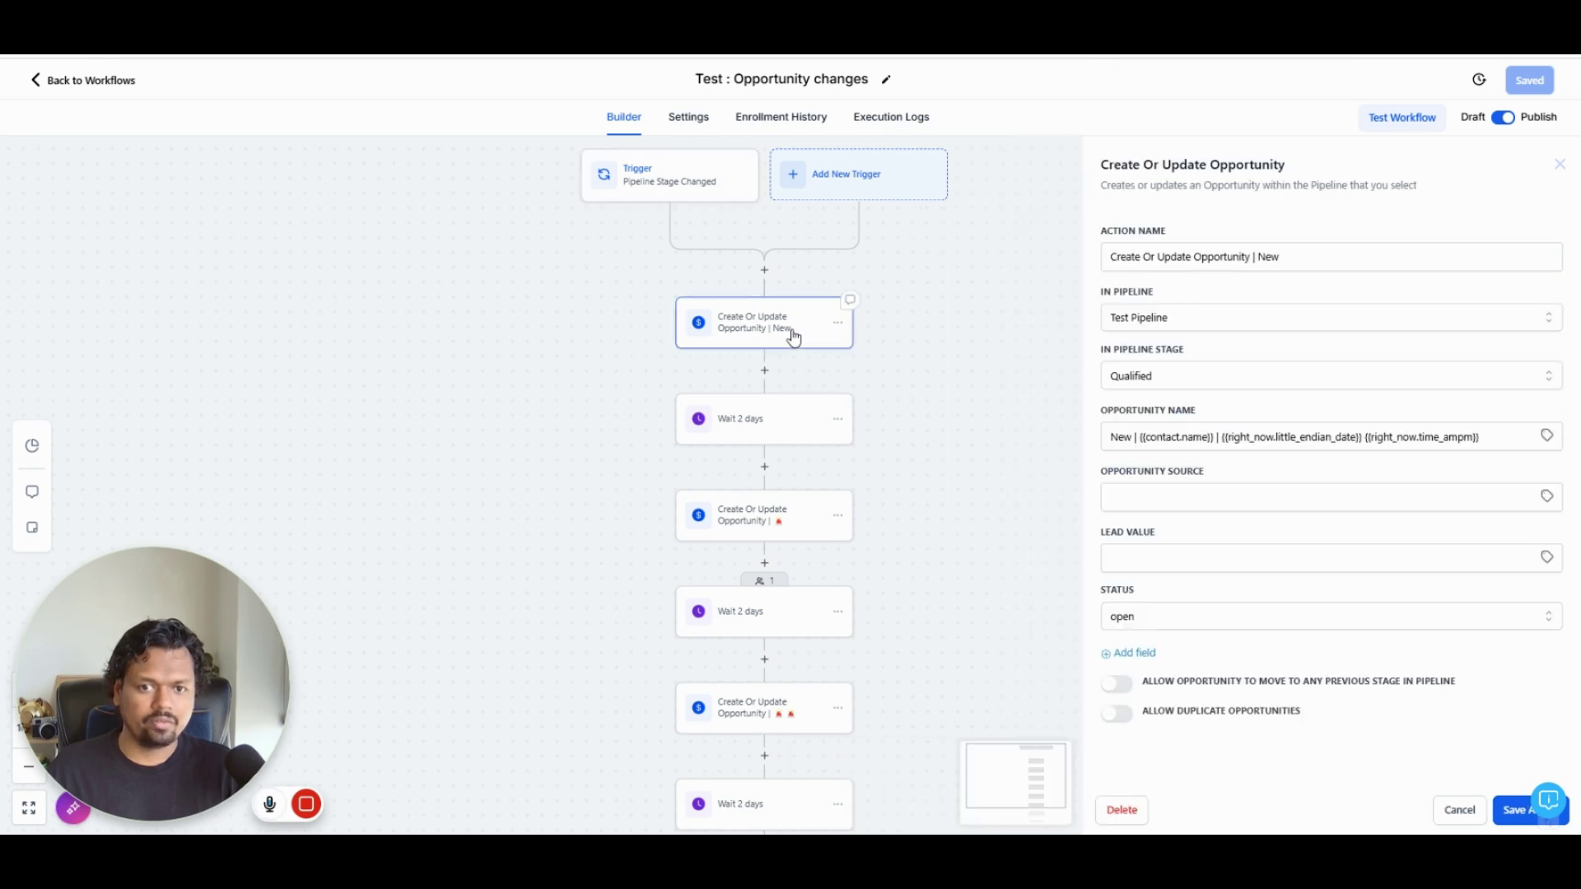
left_click(1137, 437)
type("|")
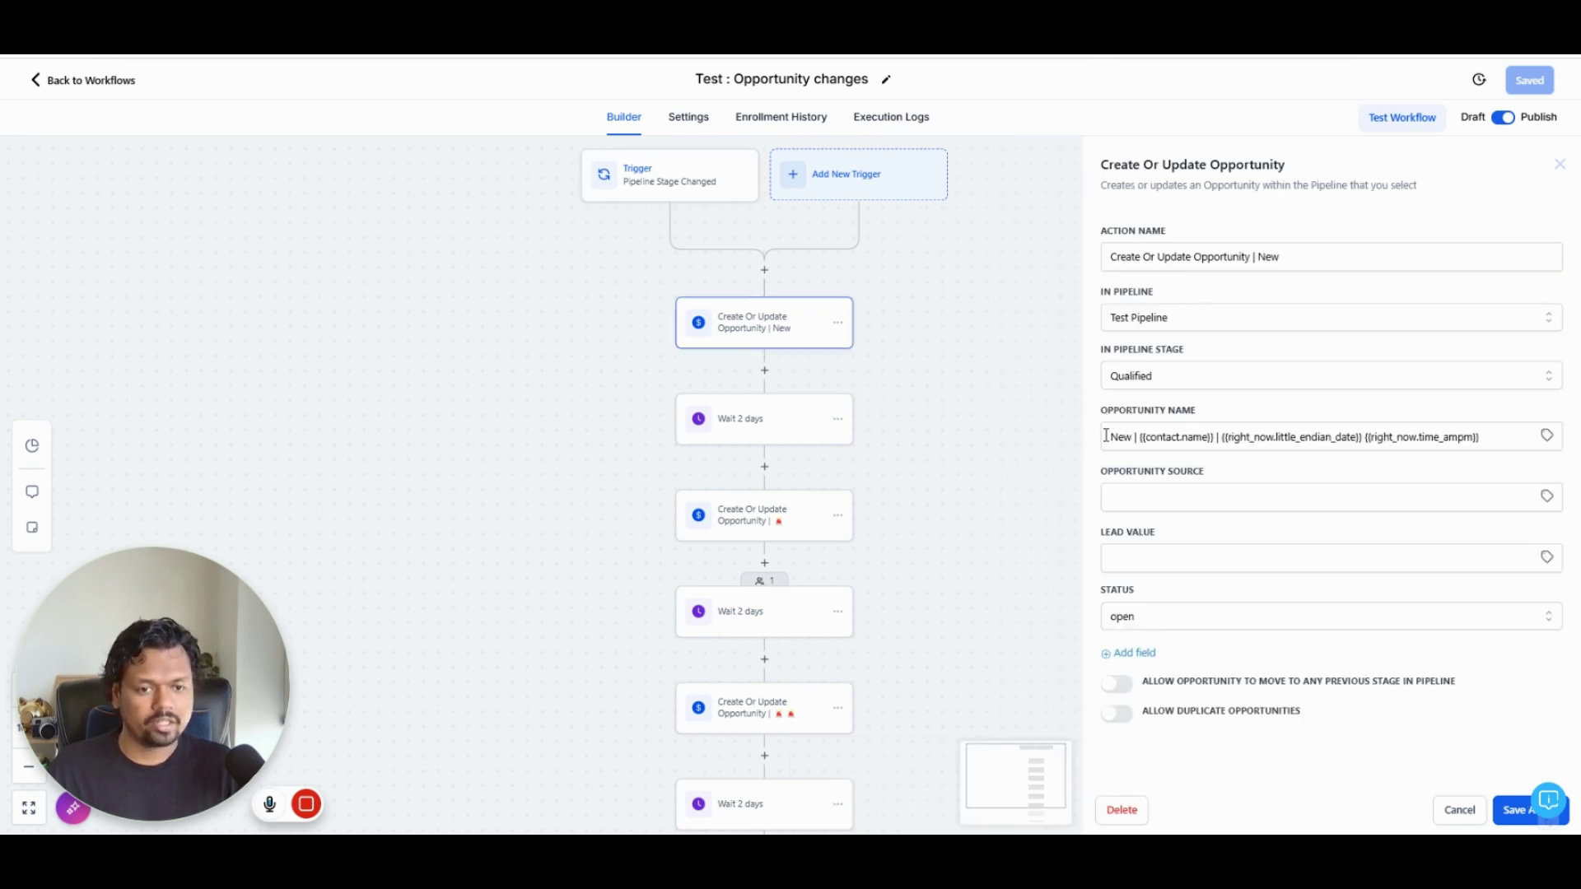
left_click_drag(1105, 436, 1489, 447)
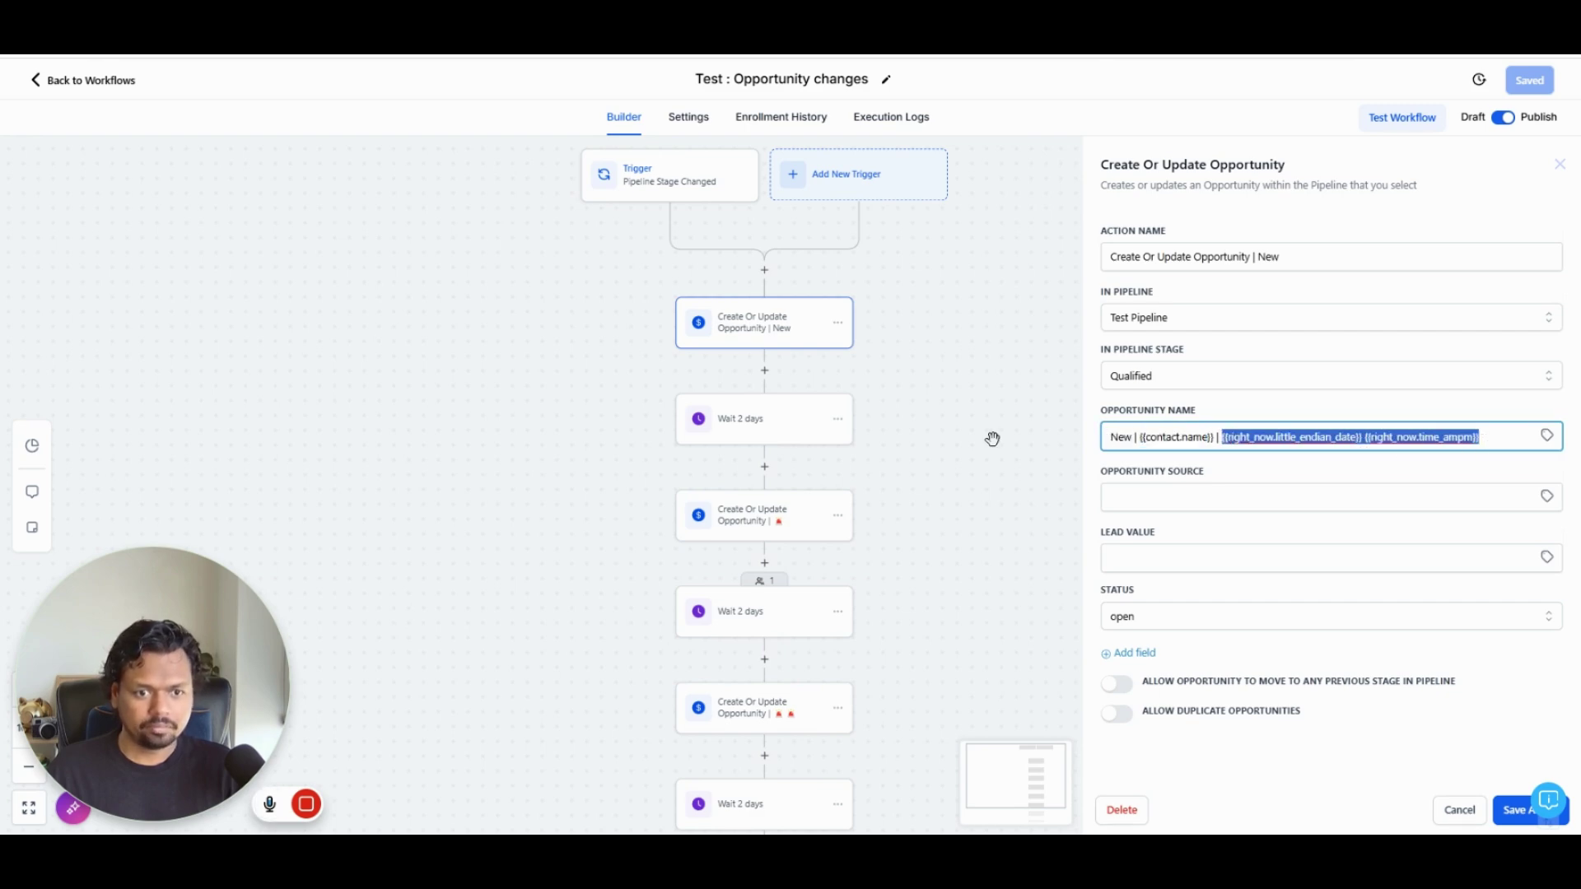
left_click(905, 323)
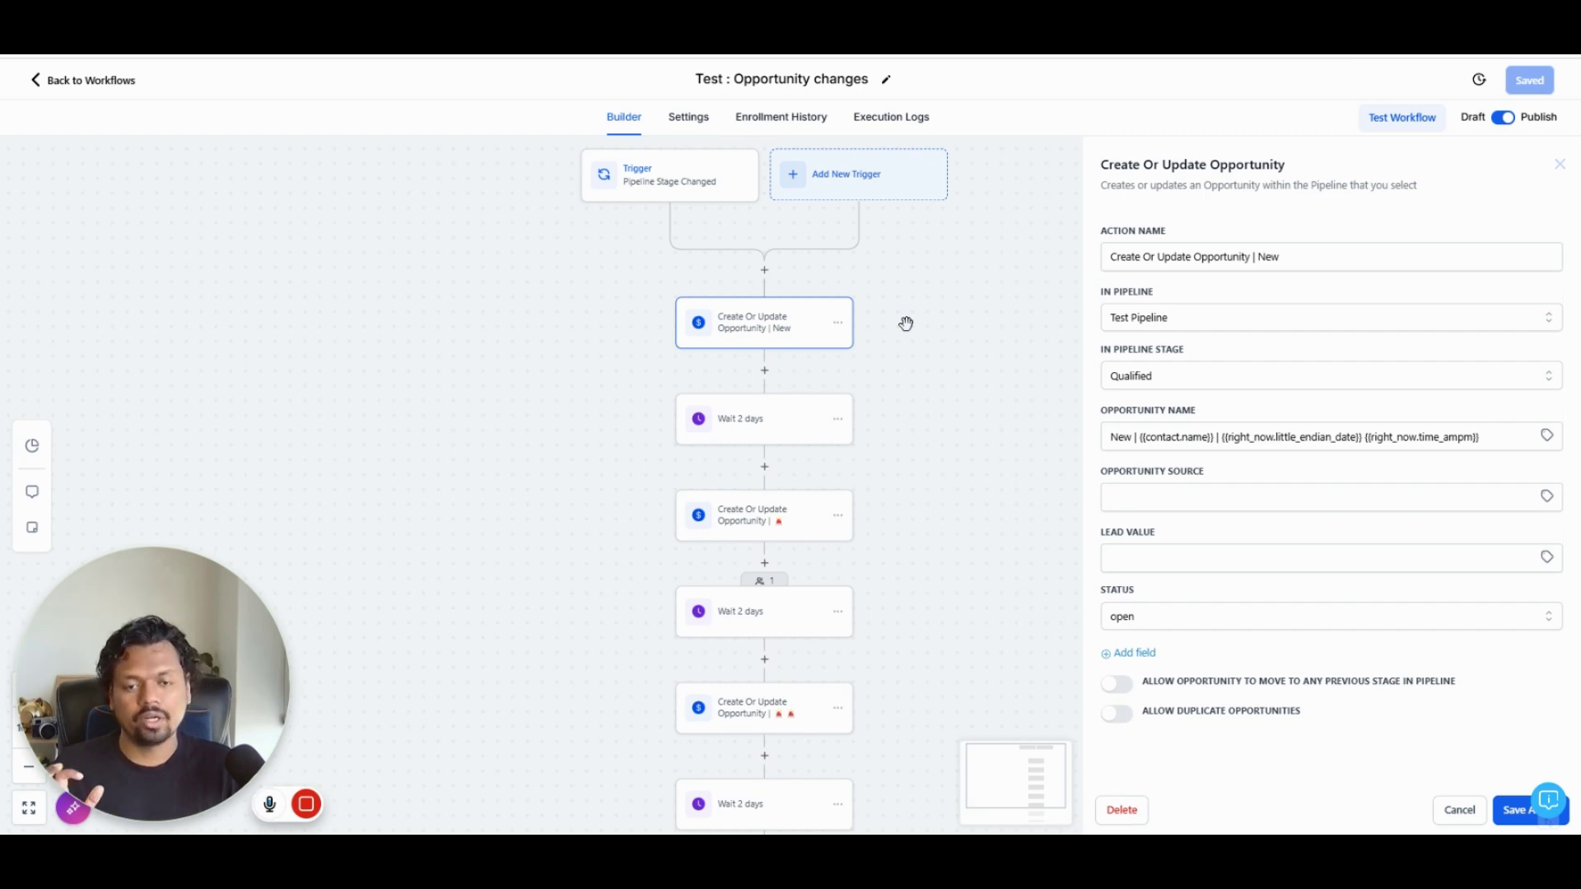
Step: Examine the opportunity name in the single-emoji Create Or Update Opportunity action, and review the remaining actions through the workflow's end
scroll(906, 370, "down", 2)
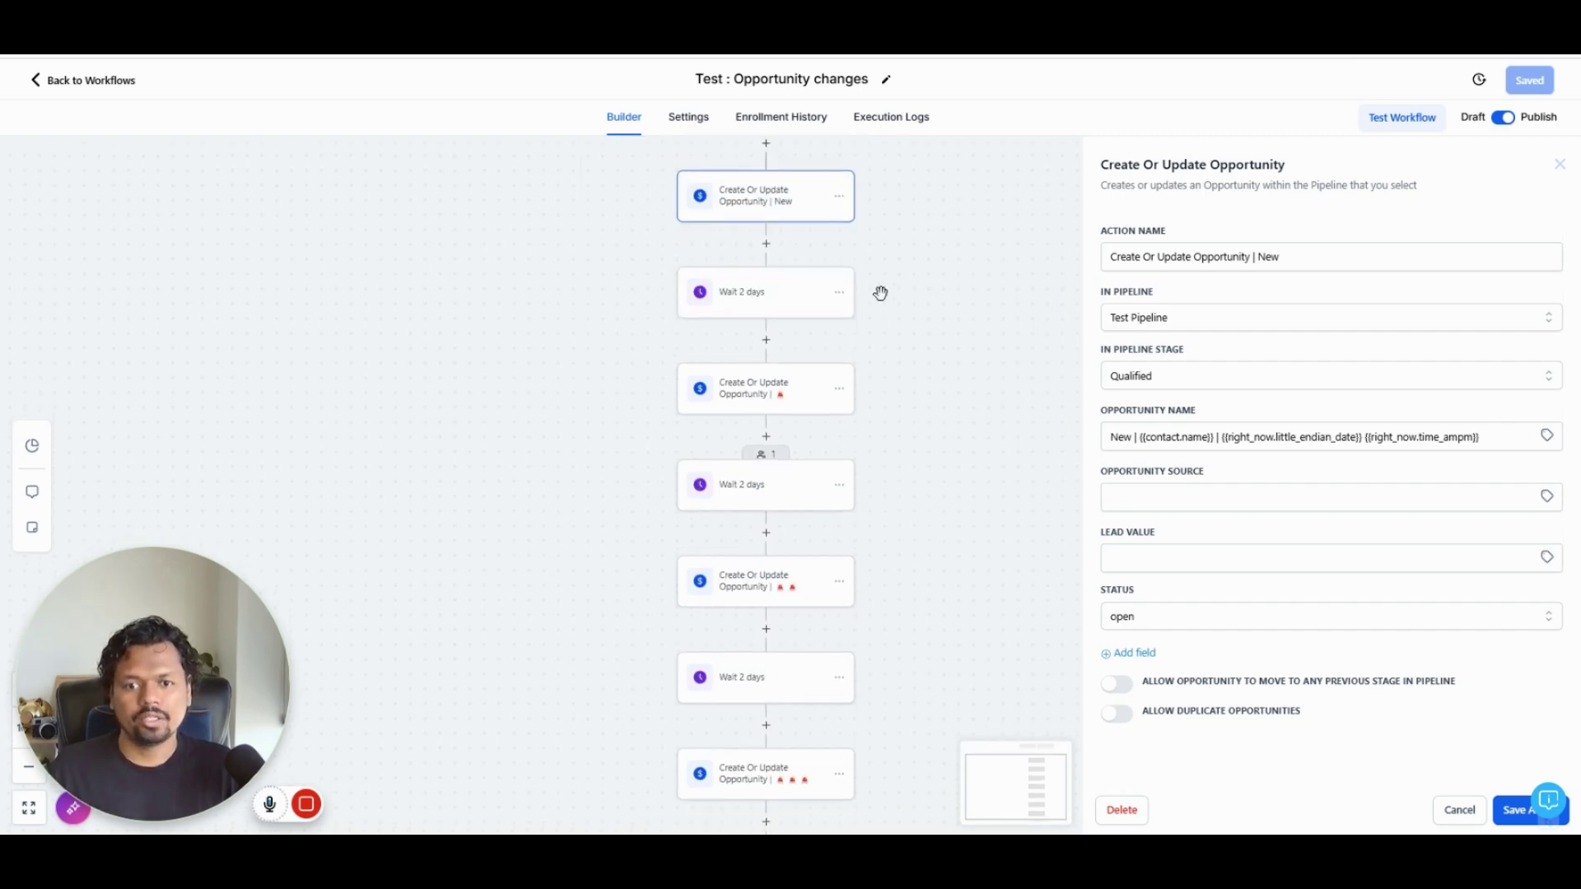
left_click(756, 395)
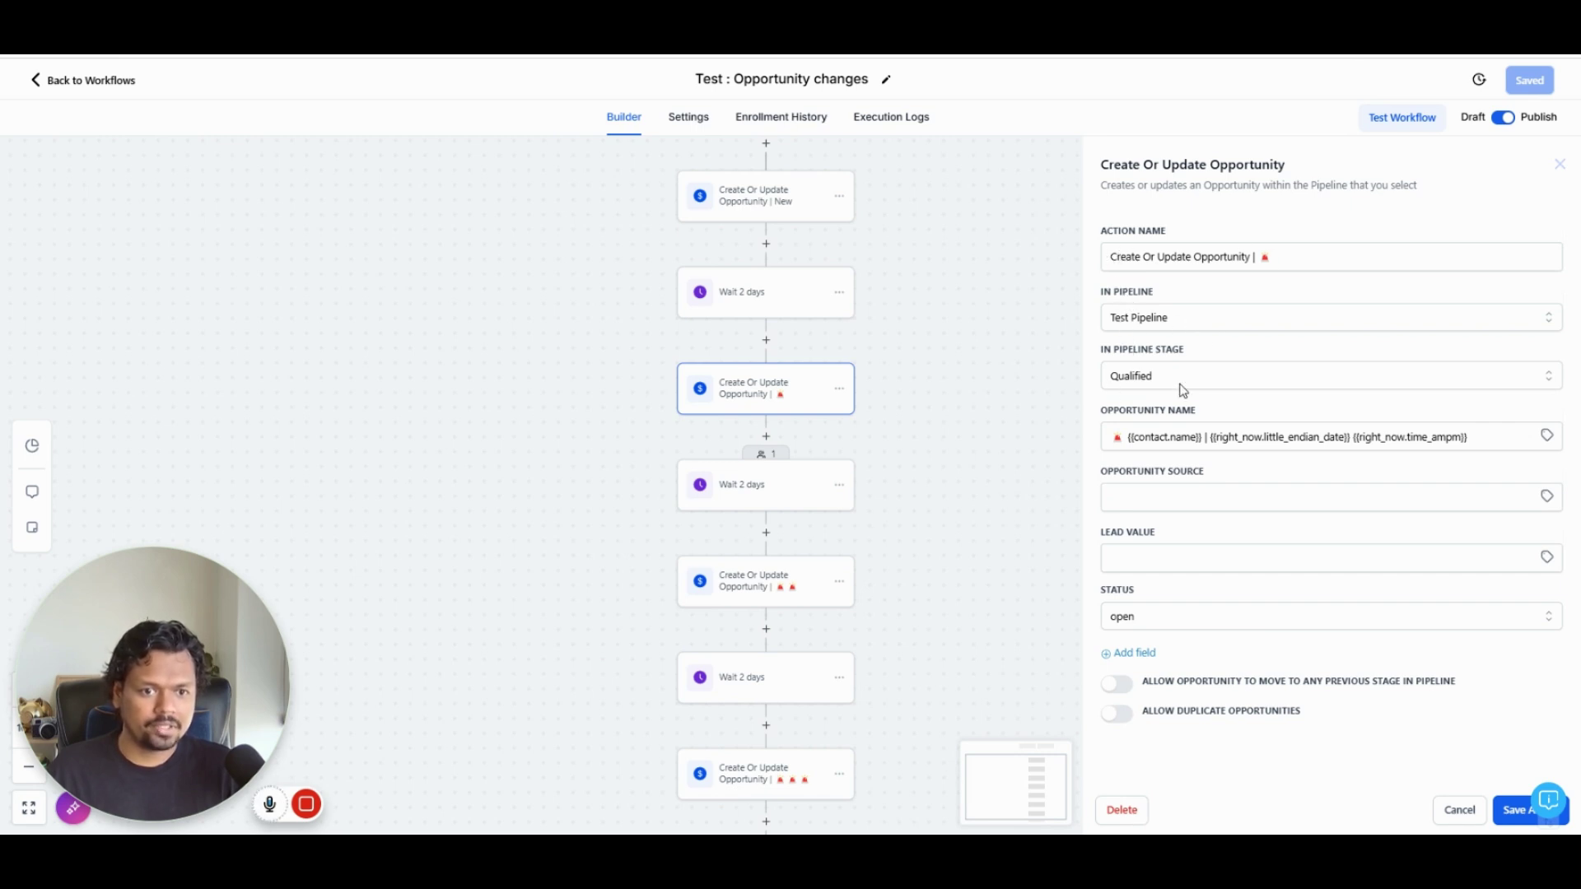
left_click_drag(1127, 436, 1102, 436)
left_click(1234, 440)
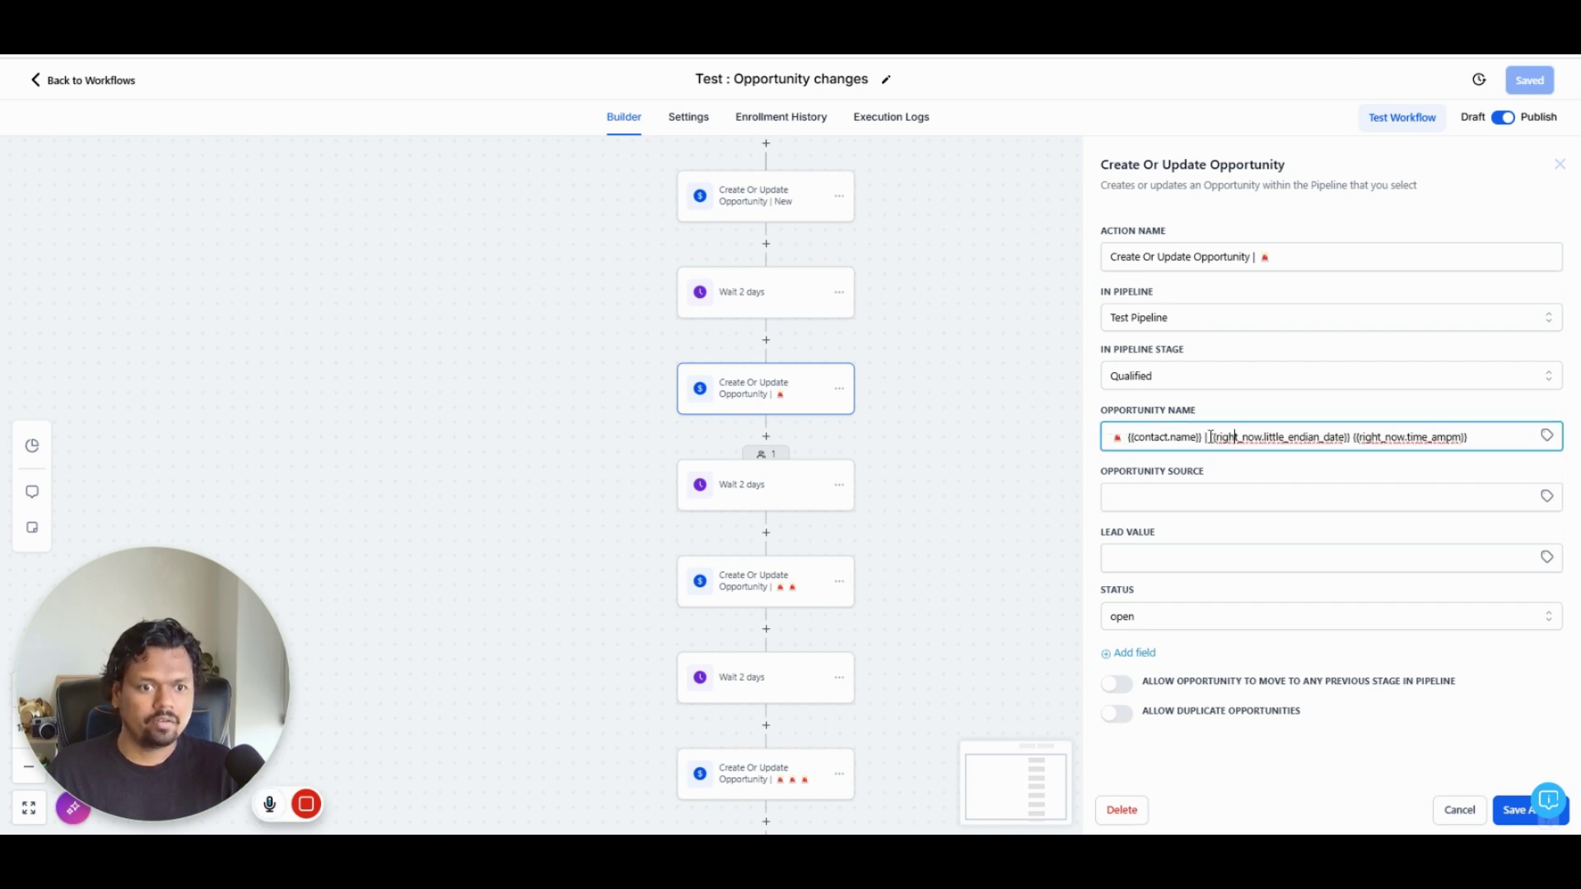
left_click_drag(1210, 436, 1465, 443)
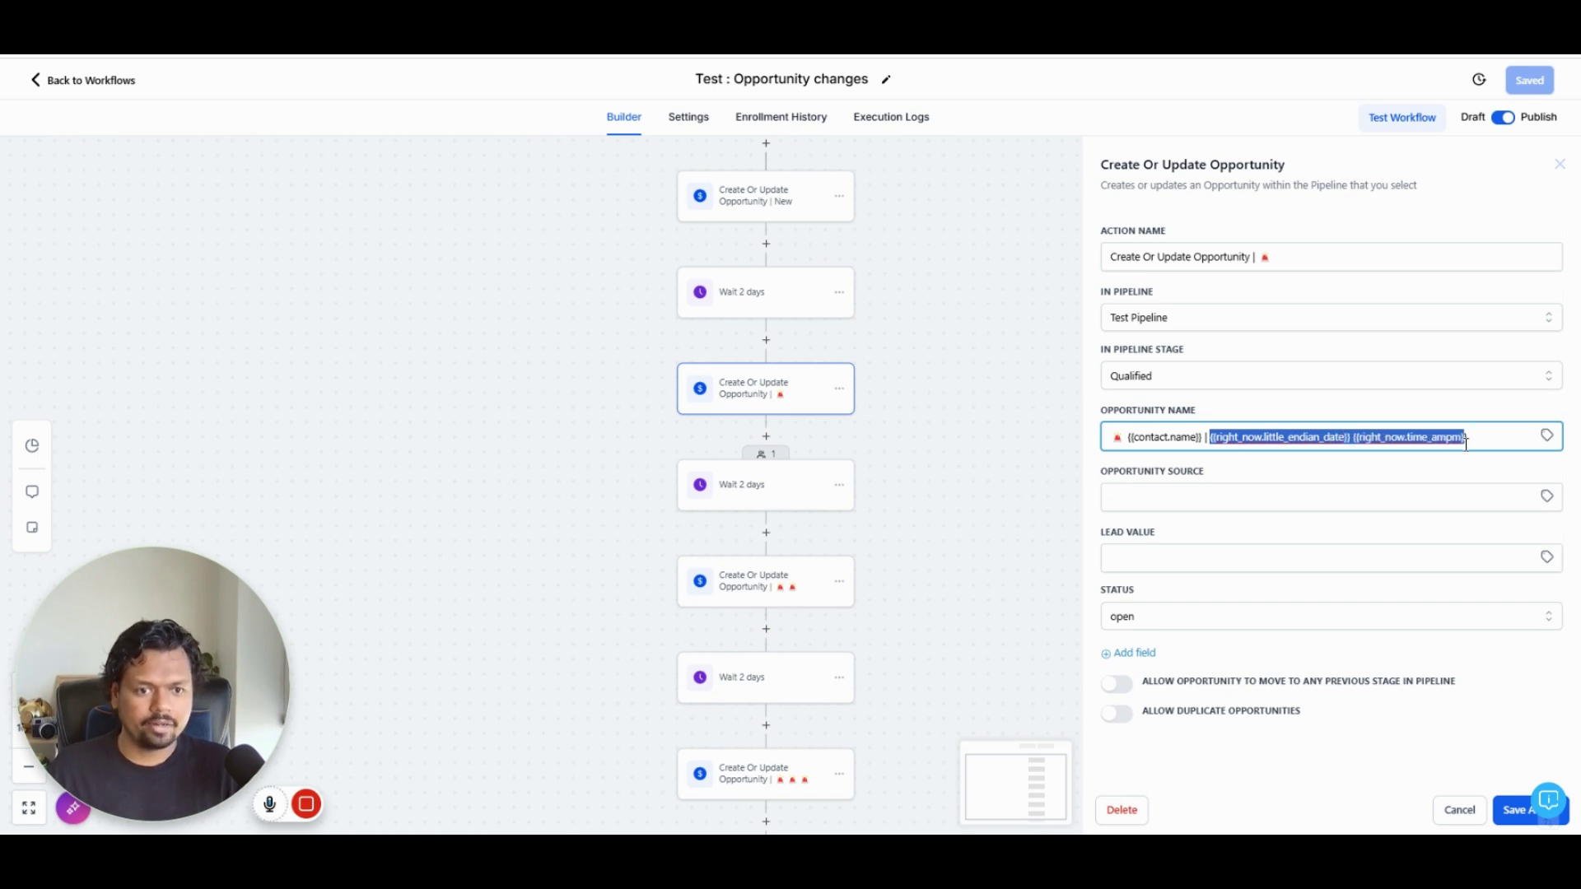
left_click(1109, 437)
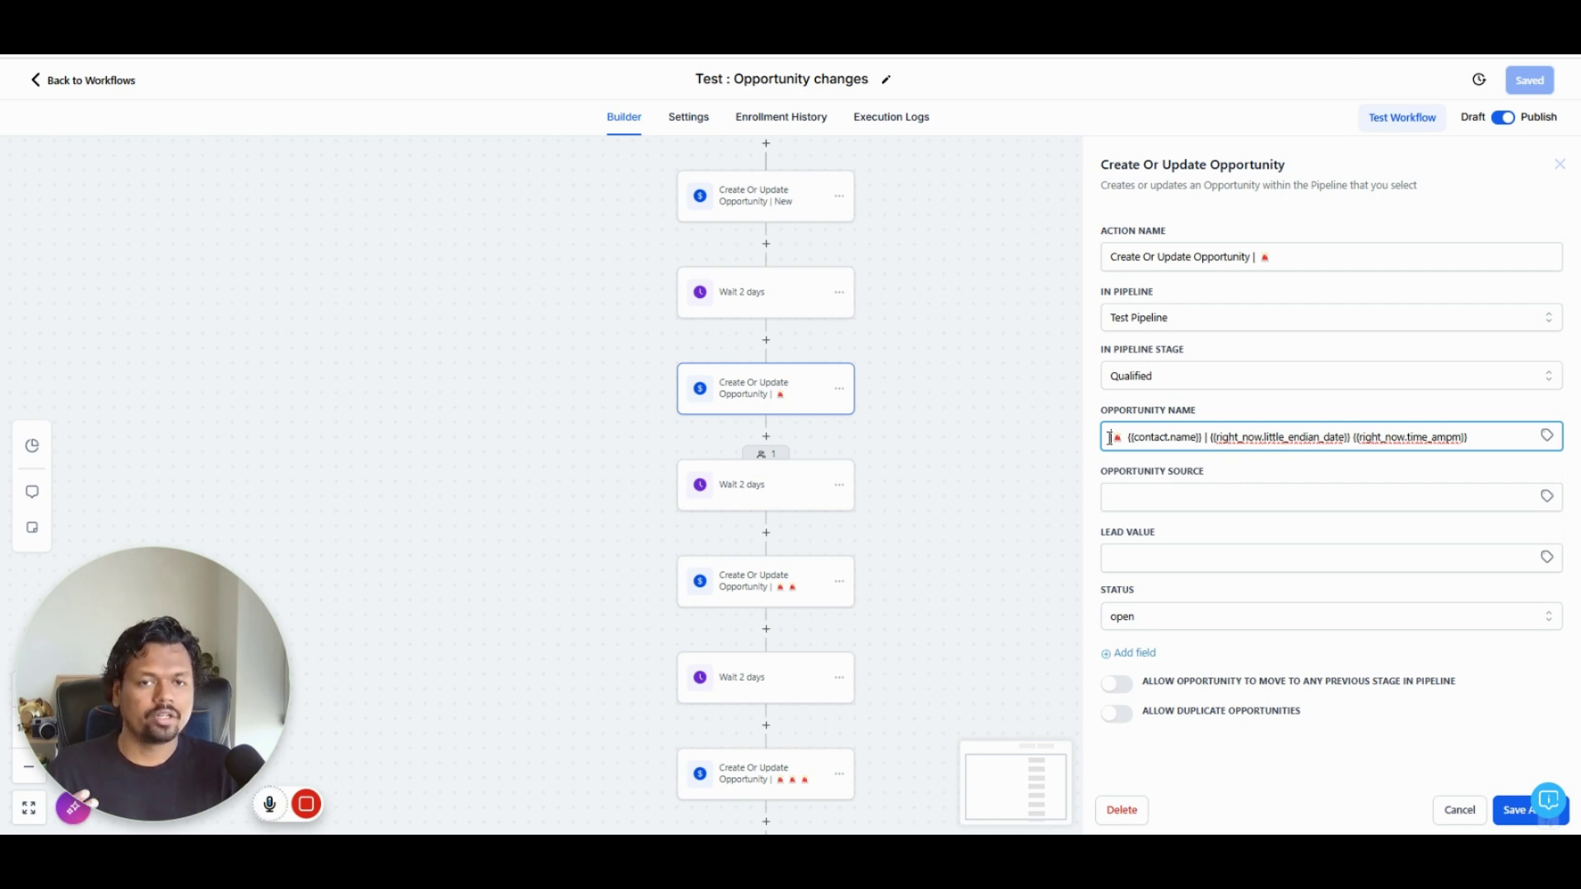
left_click(1013, 458)
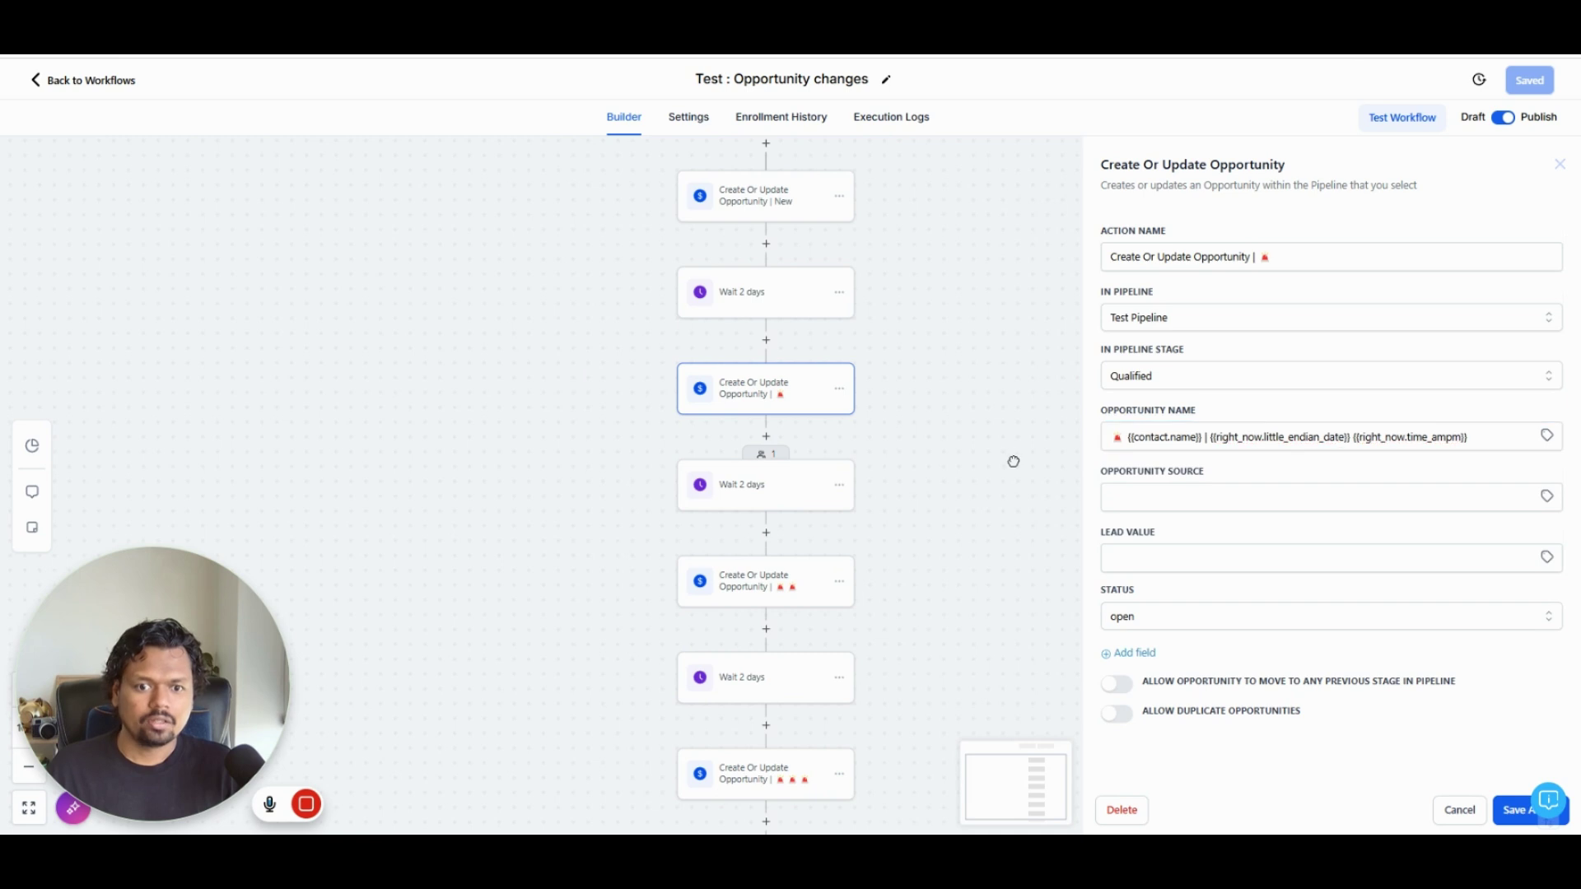
left_click_drag(959, 465, 953, 315)
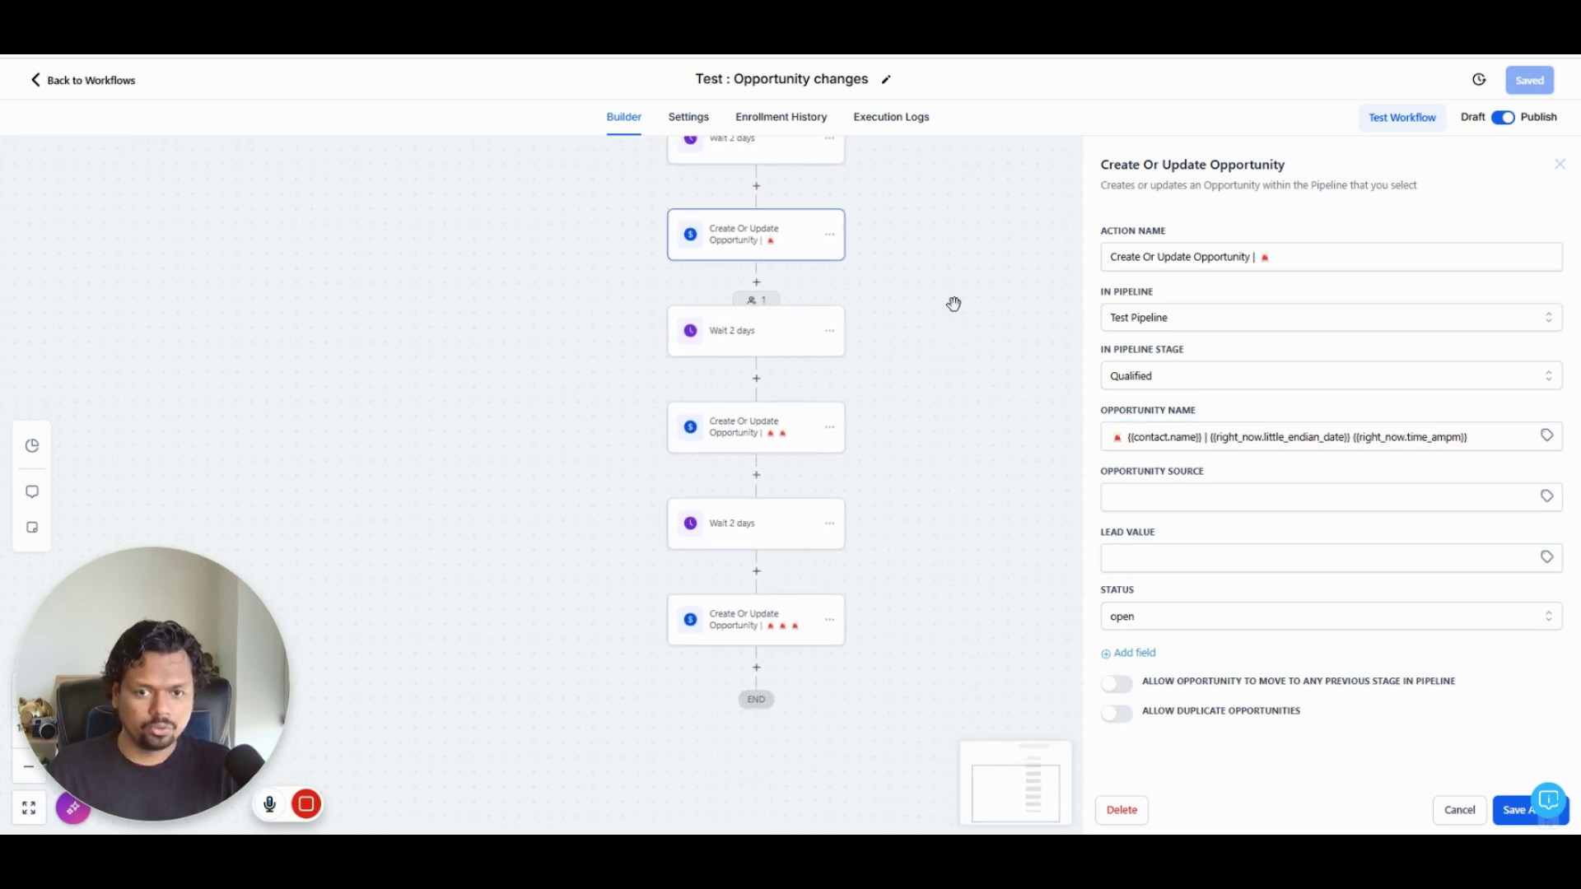
left_click_drag(961, 531, 954, 366)
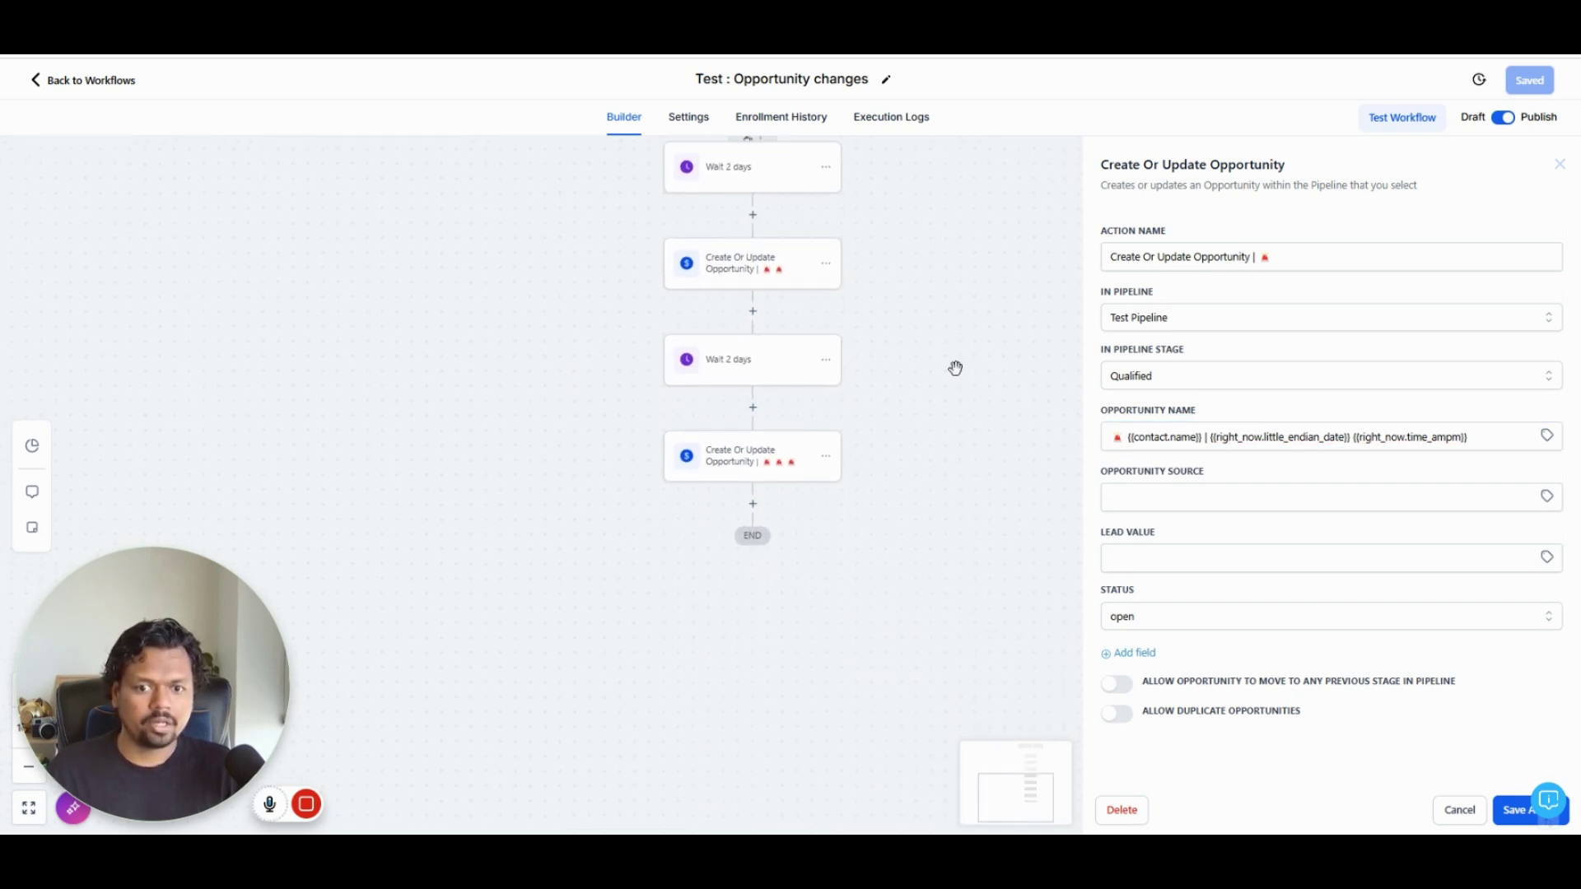
Step: Examine the emojis in the opportunity name of the three-emoji Create Or Update Opportunity action at the workflow's end
left_click(751, 467)
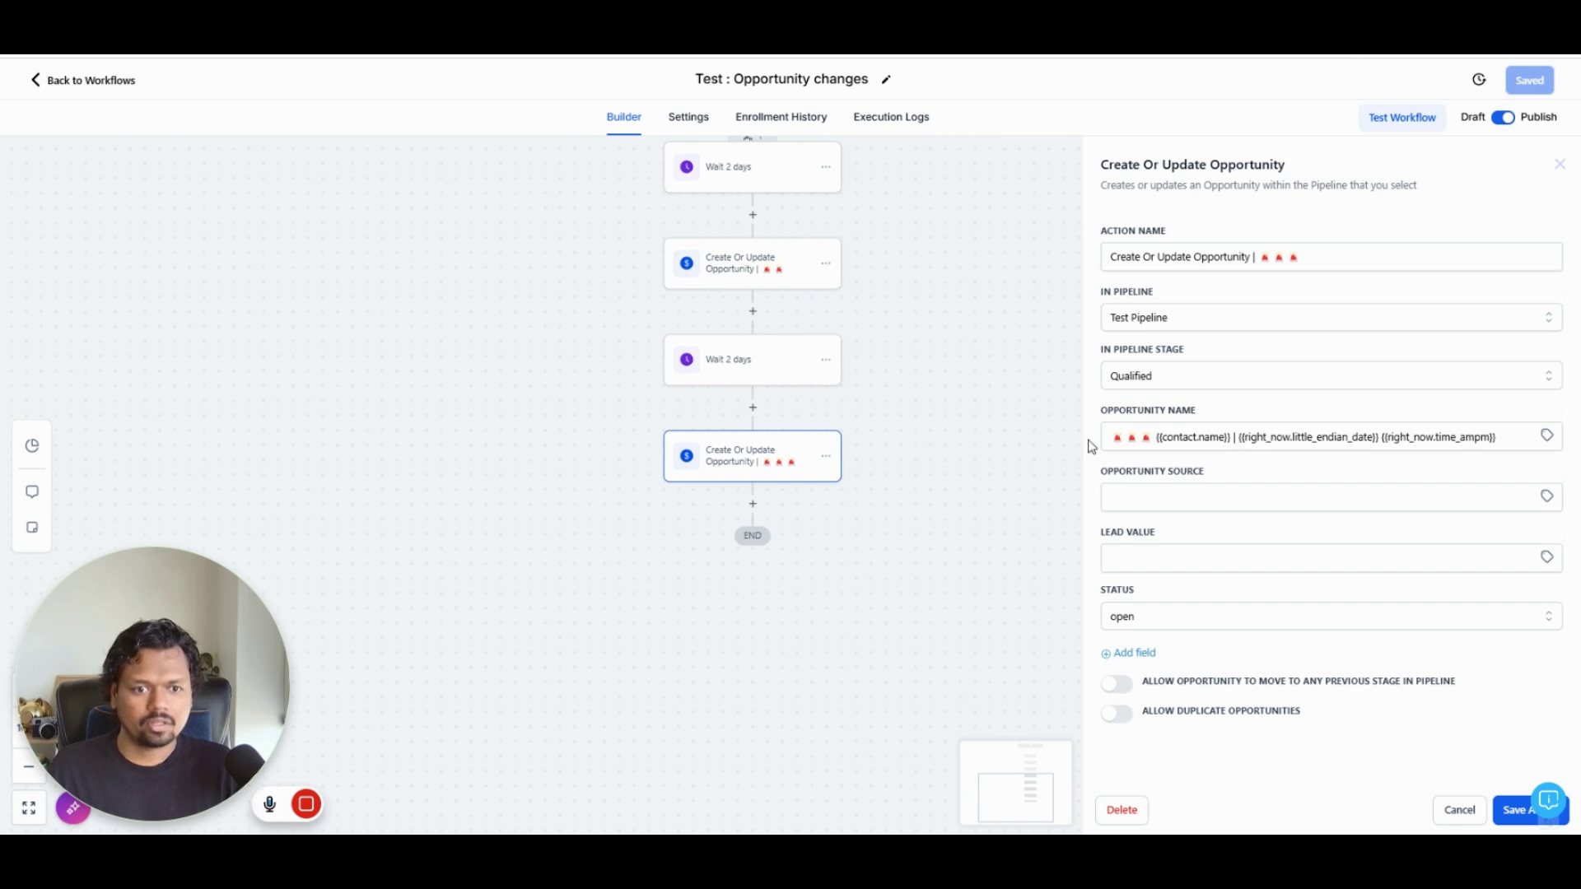
left_click(1114, 438)
left_click_drag(1115, 441, 1152, 441)
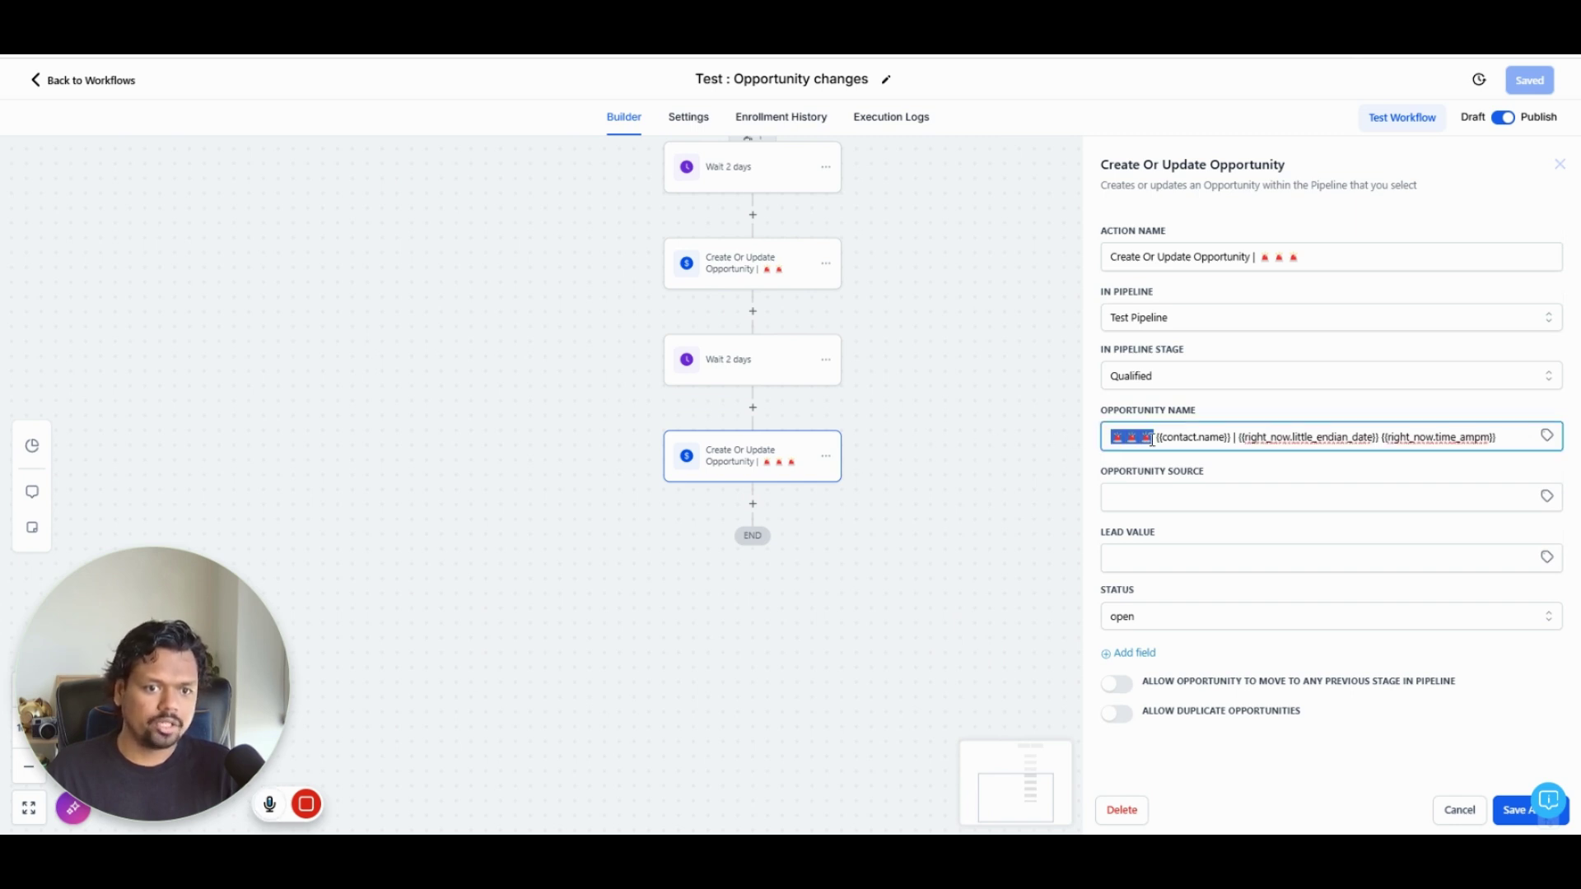
left_click(1151, 441)
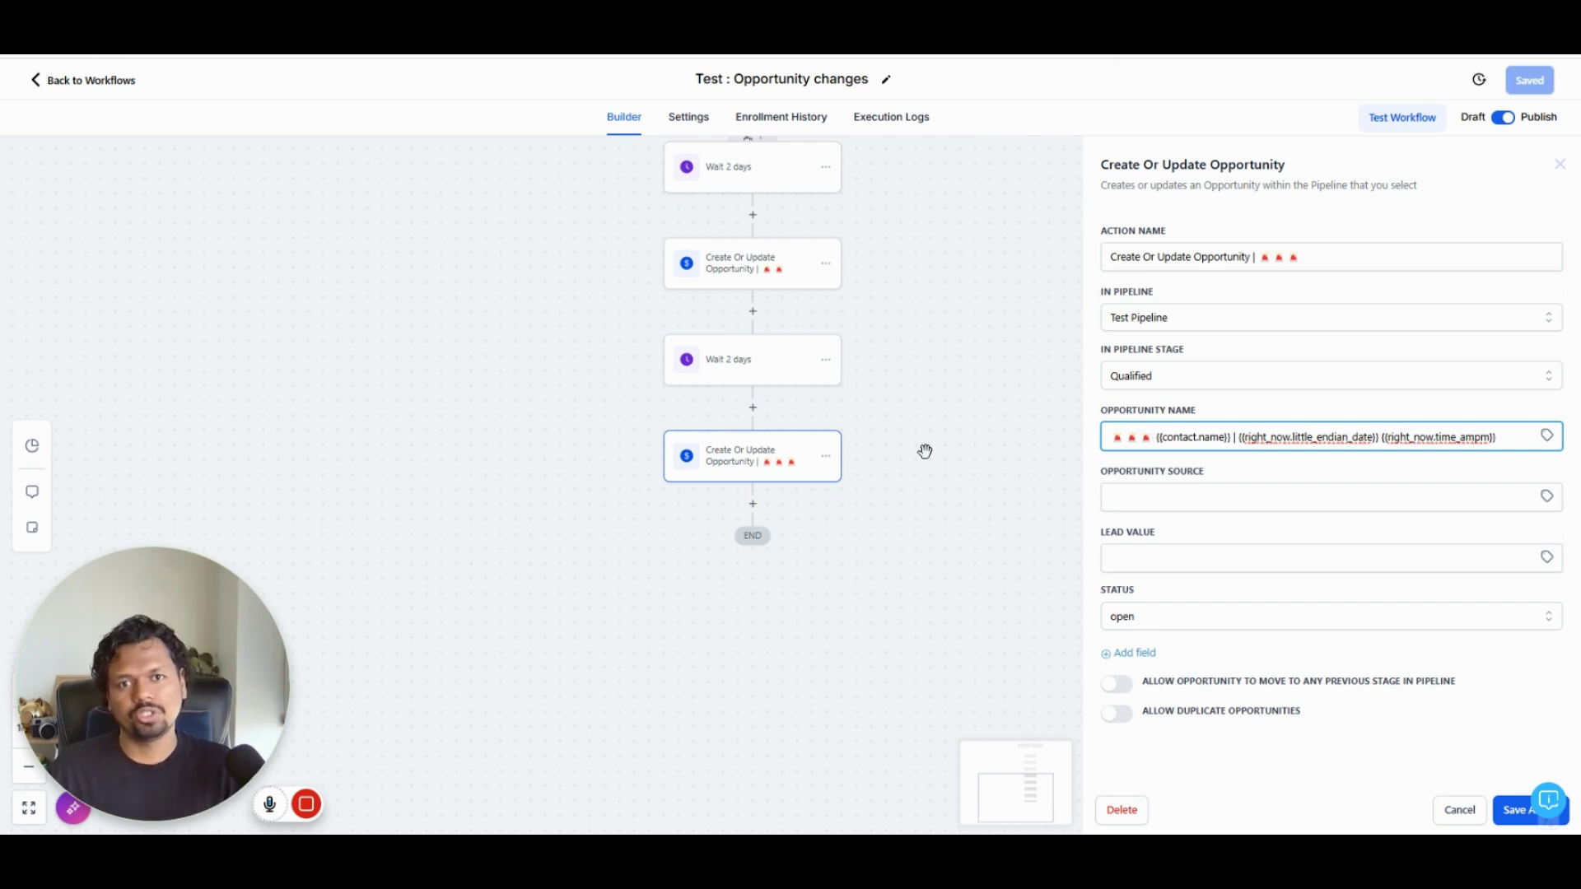
Step: Inspect the delay settings of the second and first Wait actions in the workflow
scroll(924, 451, "up", 4)
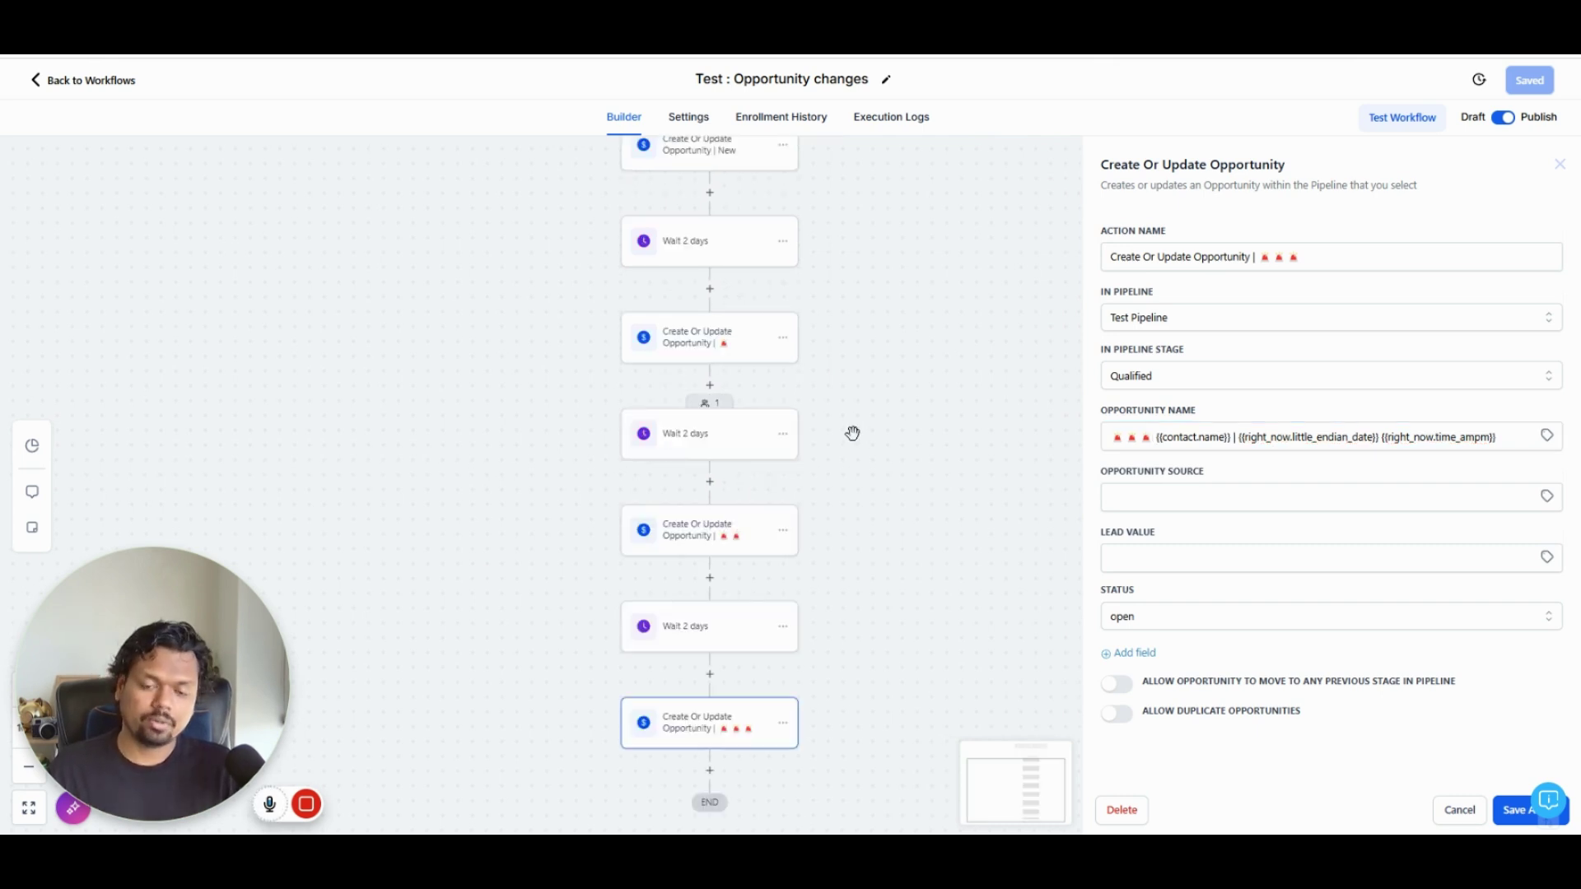
left_click(702, 435)
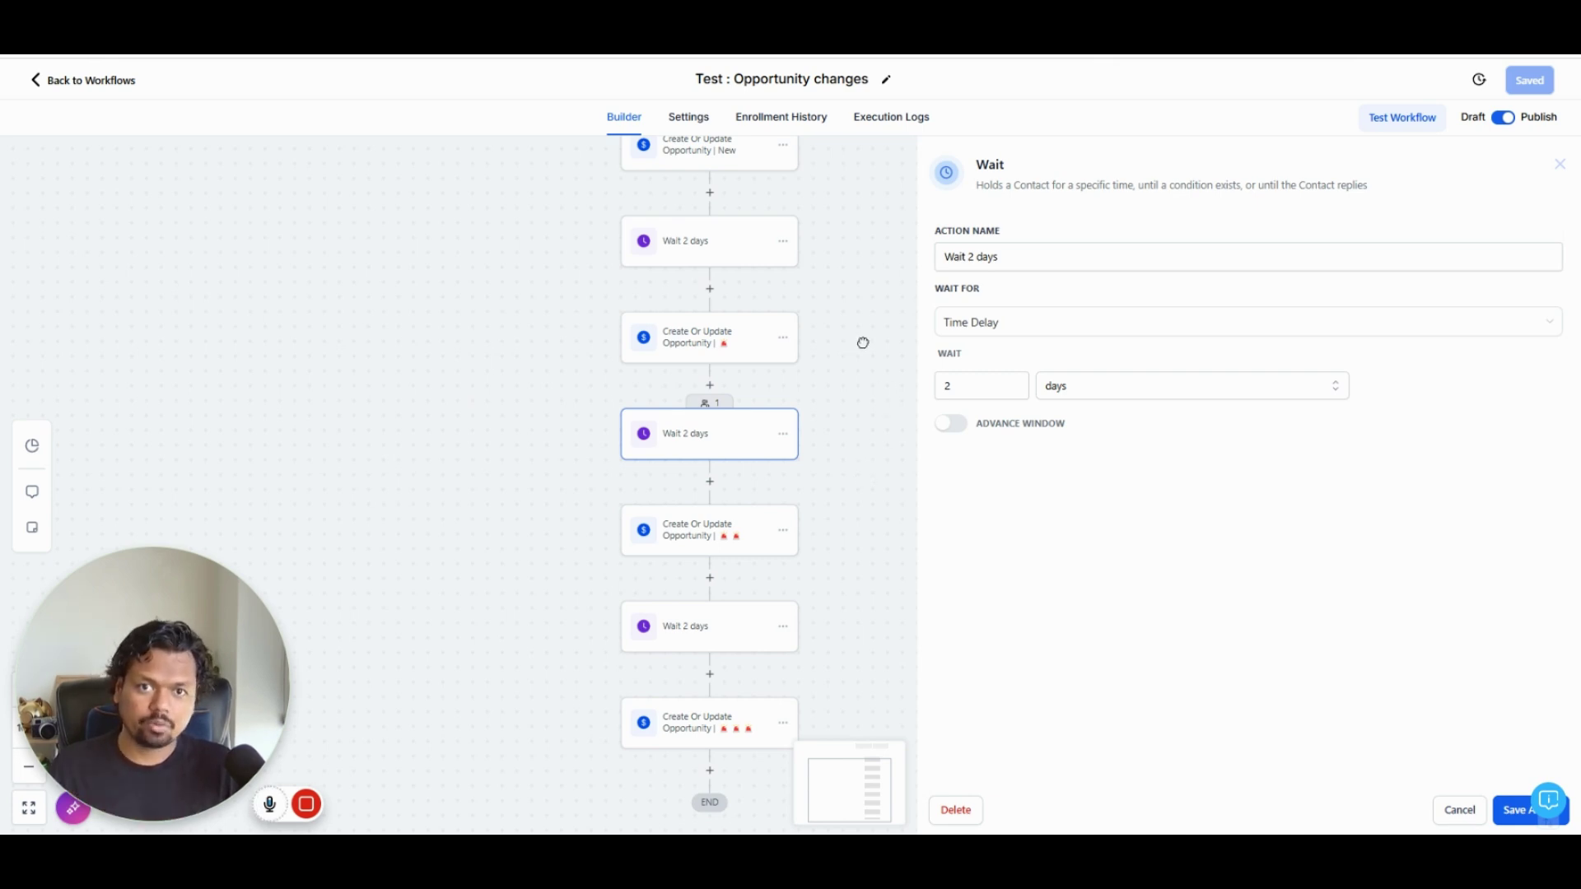
left_click_drag(860, 245, 804, 455)
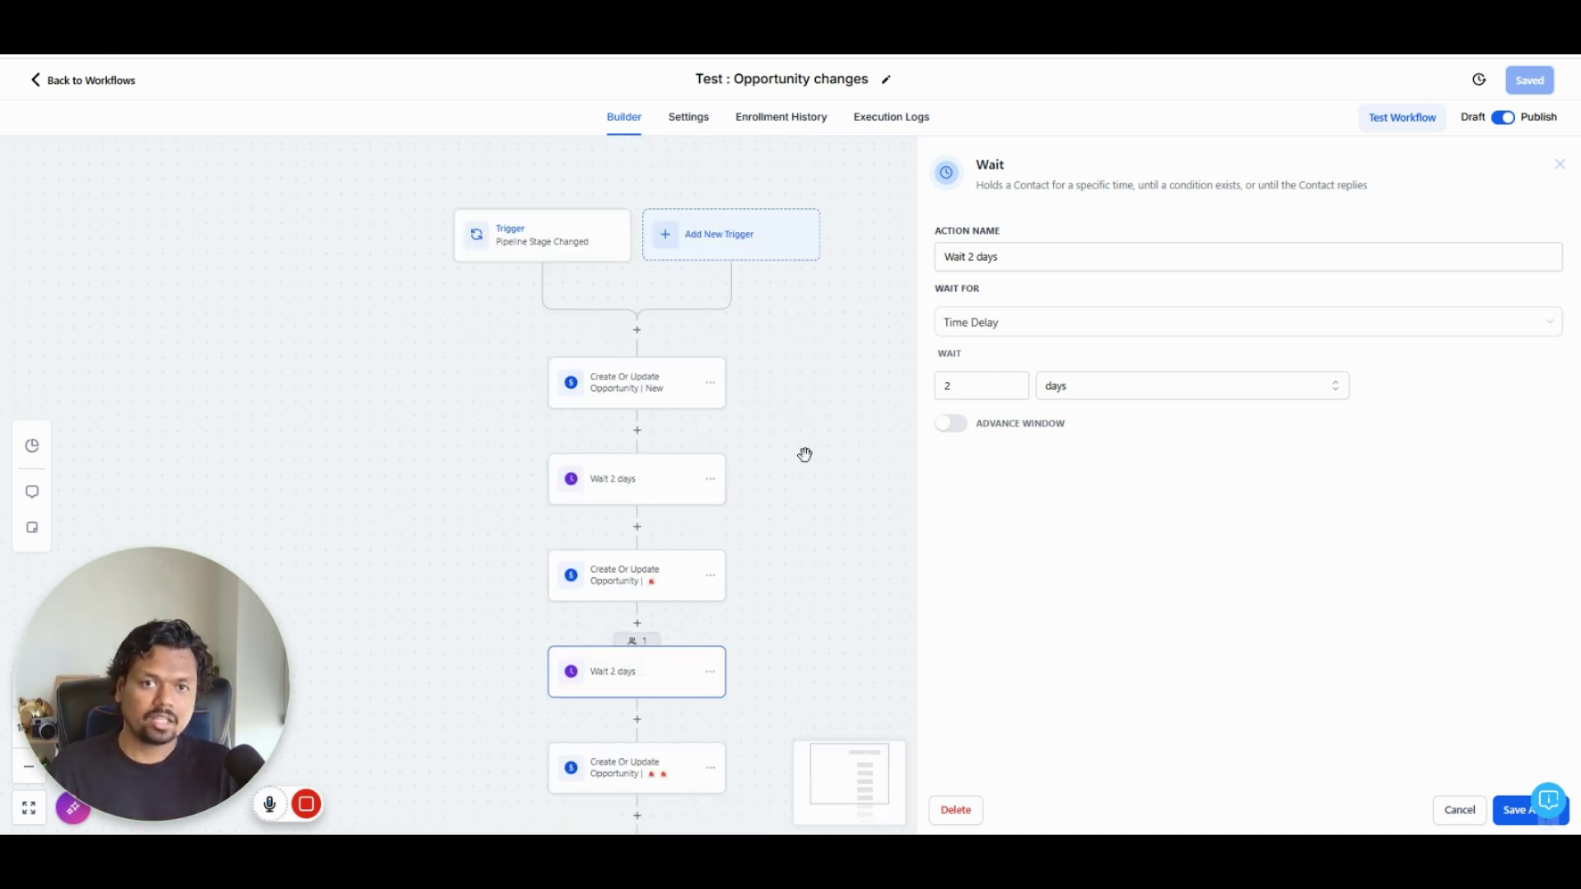
left_click(665, 493)
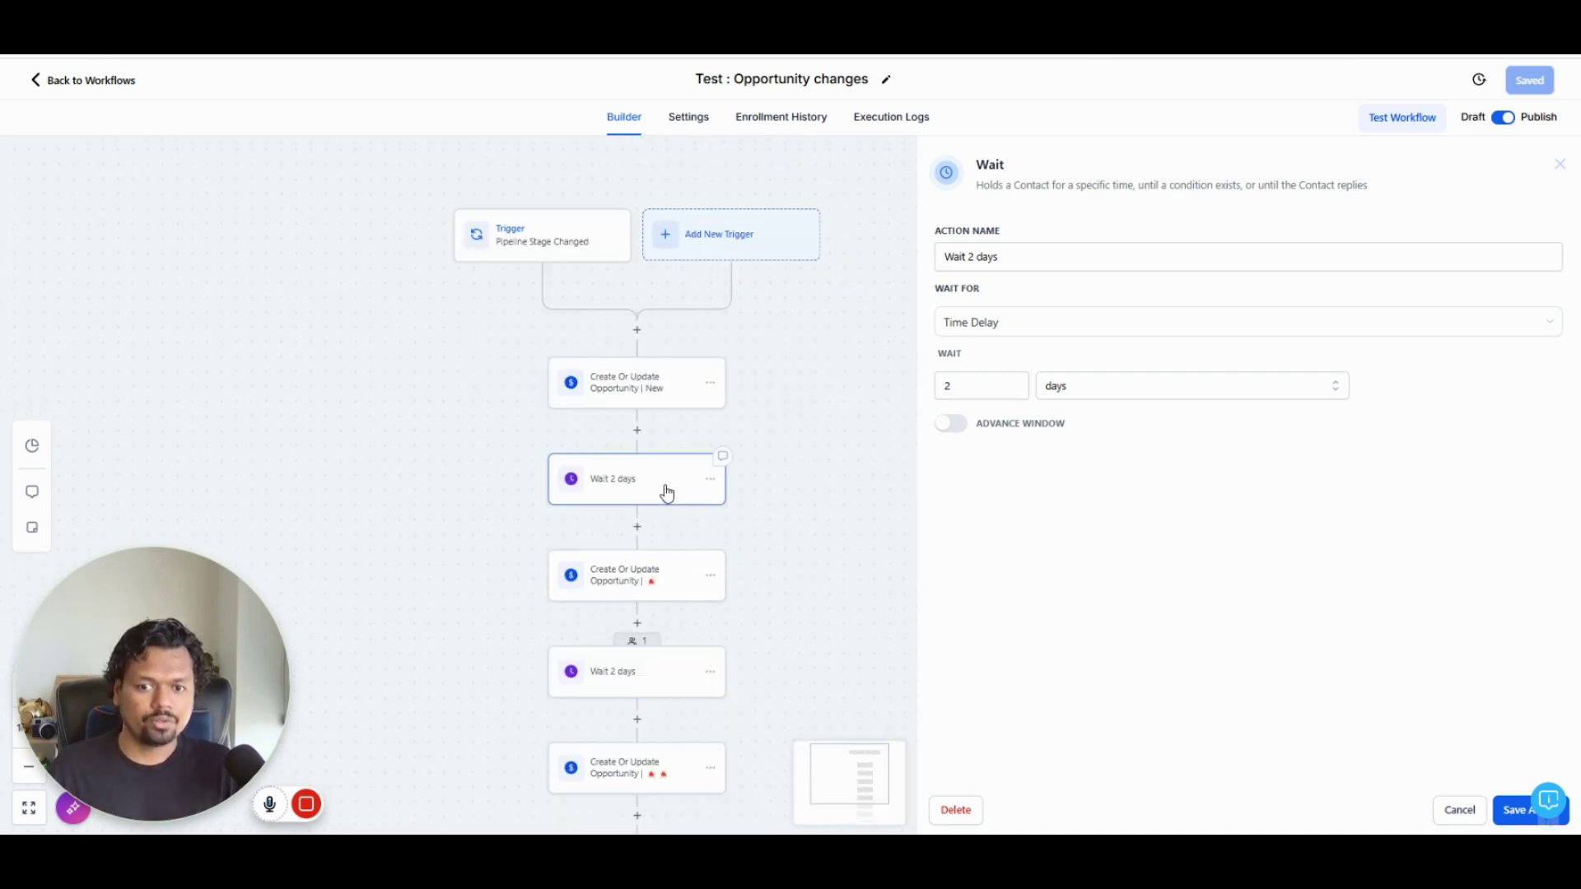
Step: Search the workflow triggers for "stale" and start a new Stale Opportunities trigger
left_click(731, 236)
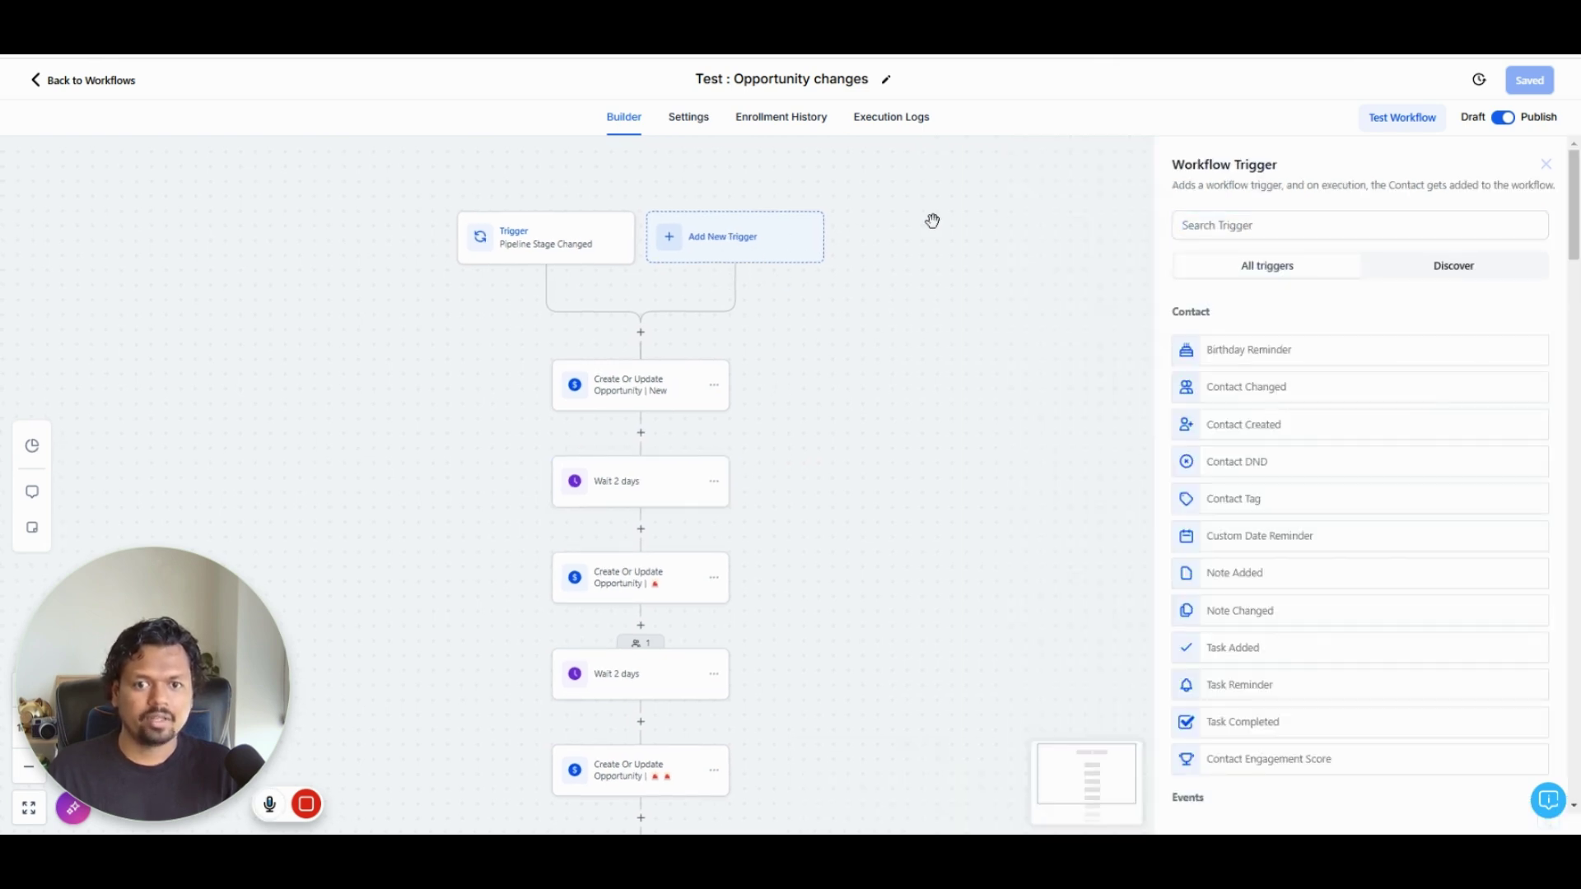
left_click(1205, 226)
type("stale")
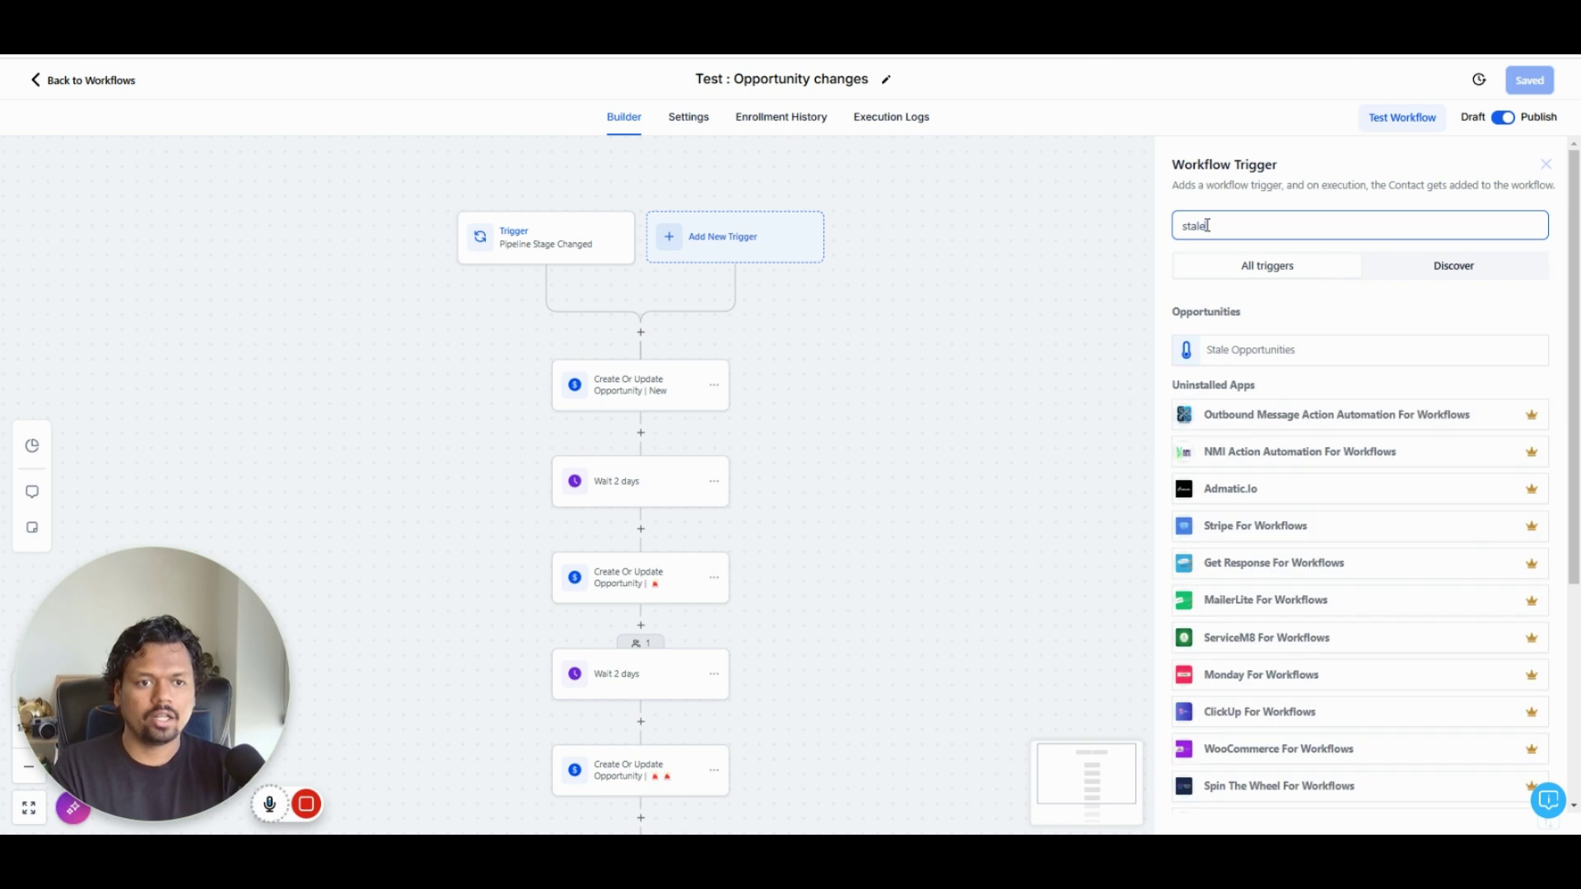
left_click(1235, 354)
Step: Add an In pipeline filter set to Test Pipeline to the Stale Opportunities trigger
left_click(970, 383)
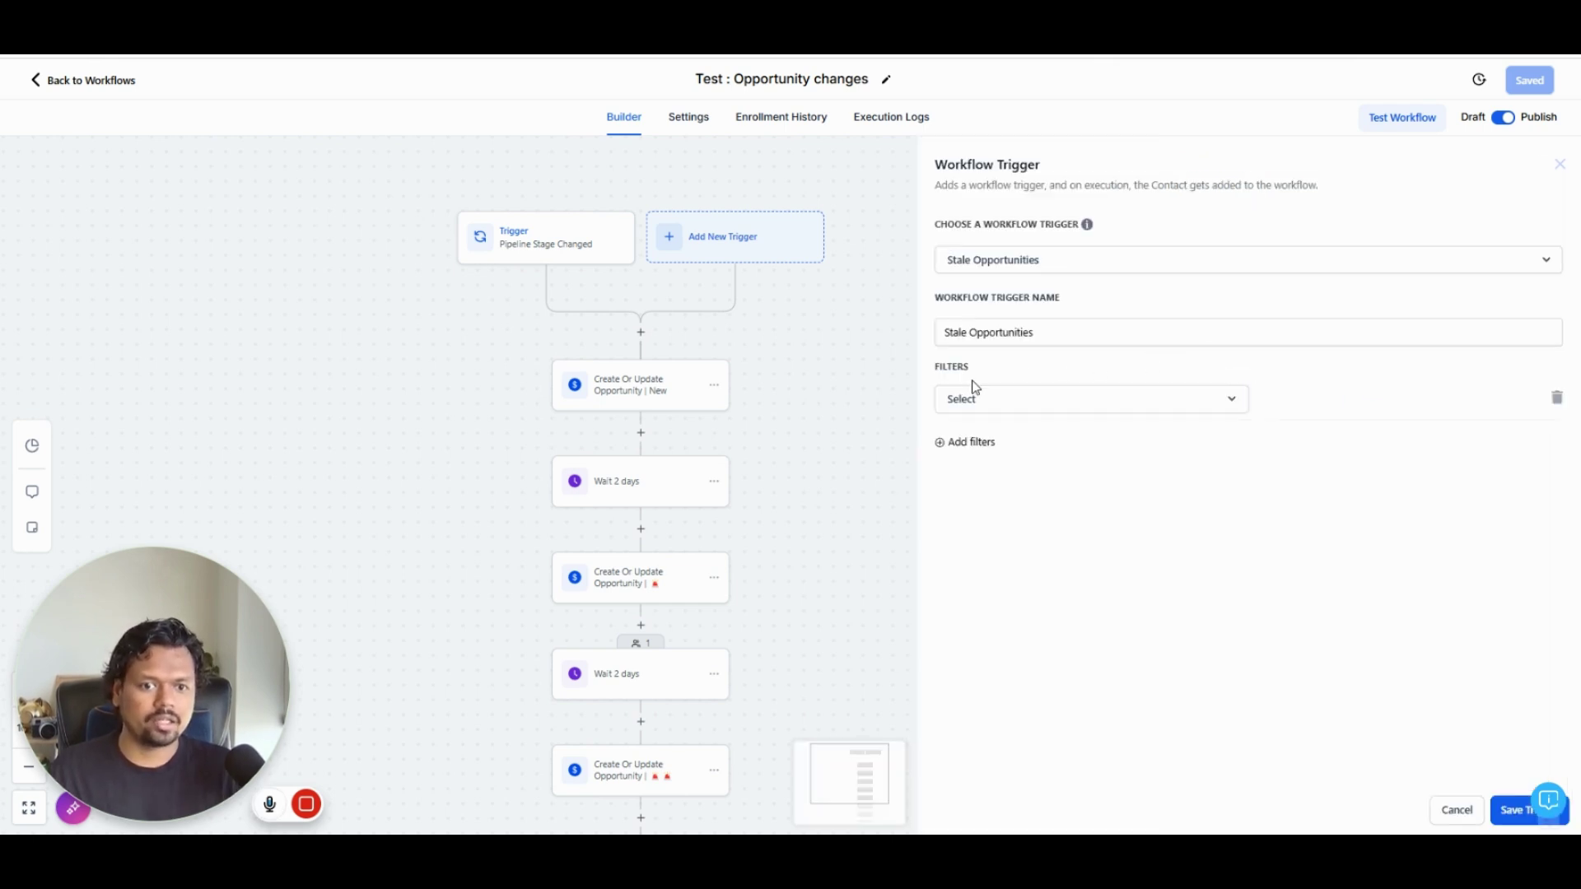
left_click(988, 400)
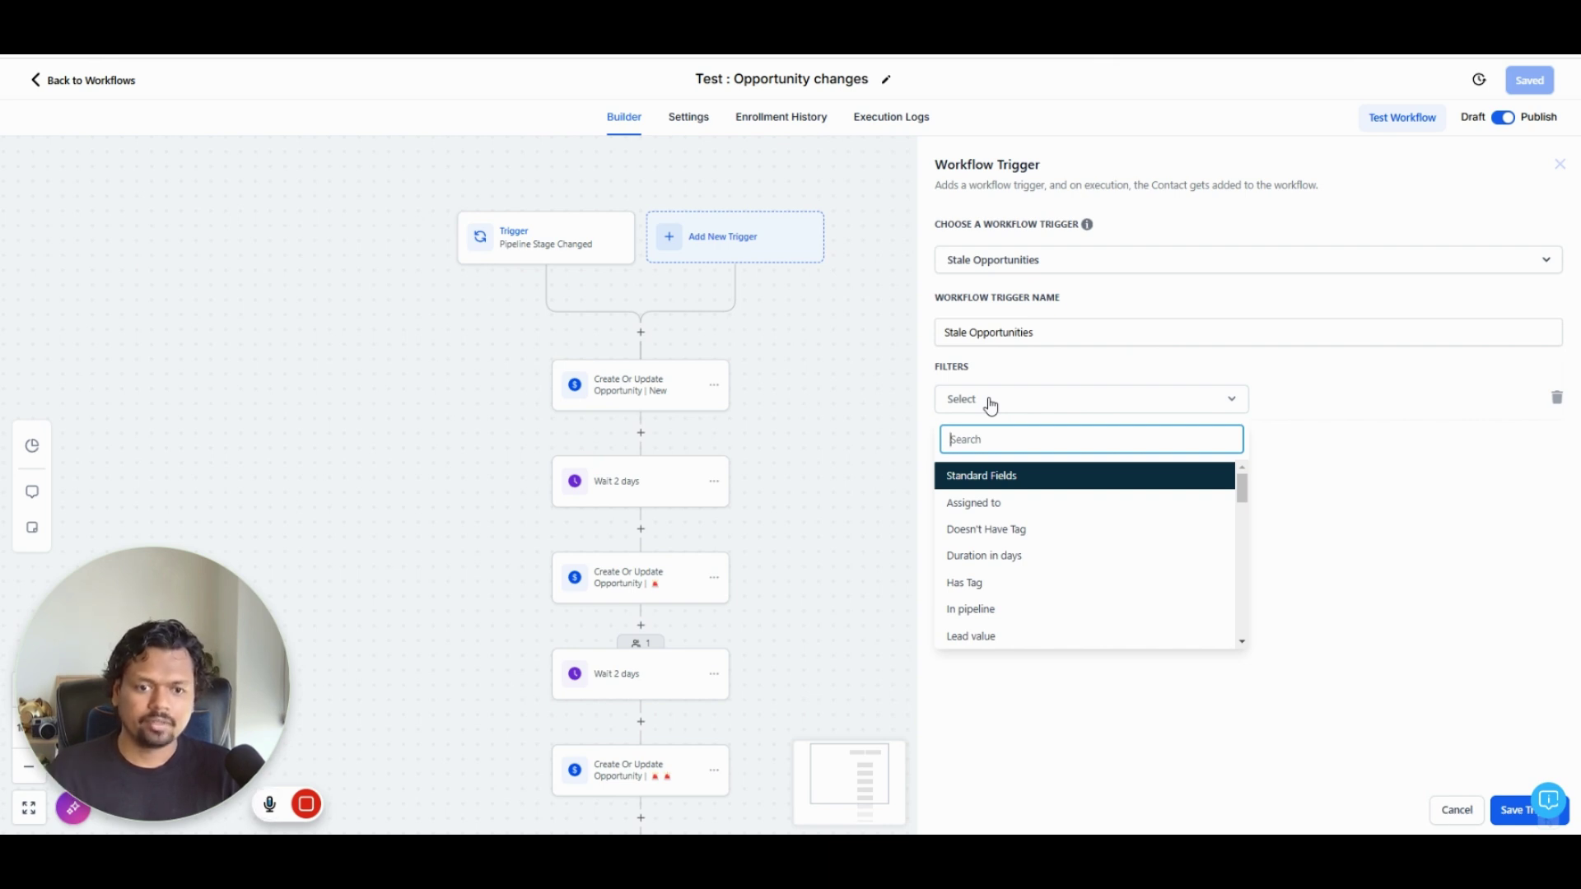
left_click(999, 610)
left_click(1340, 403)
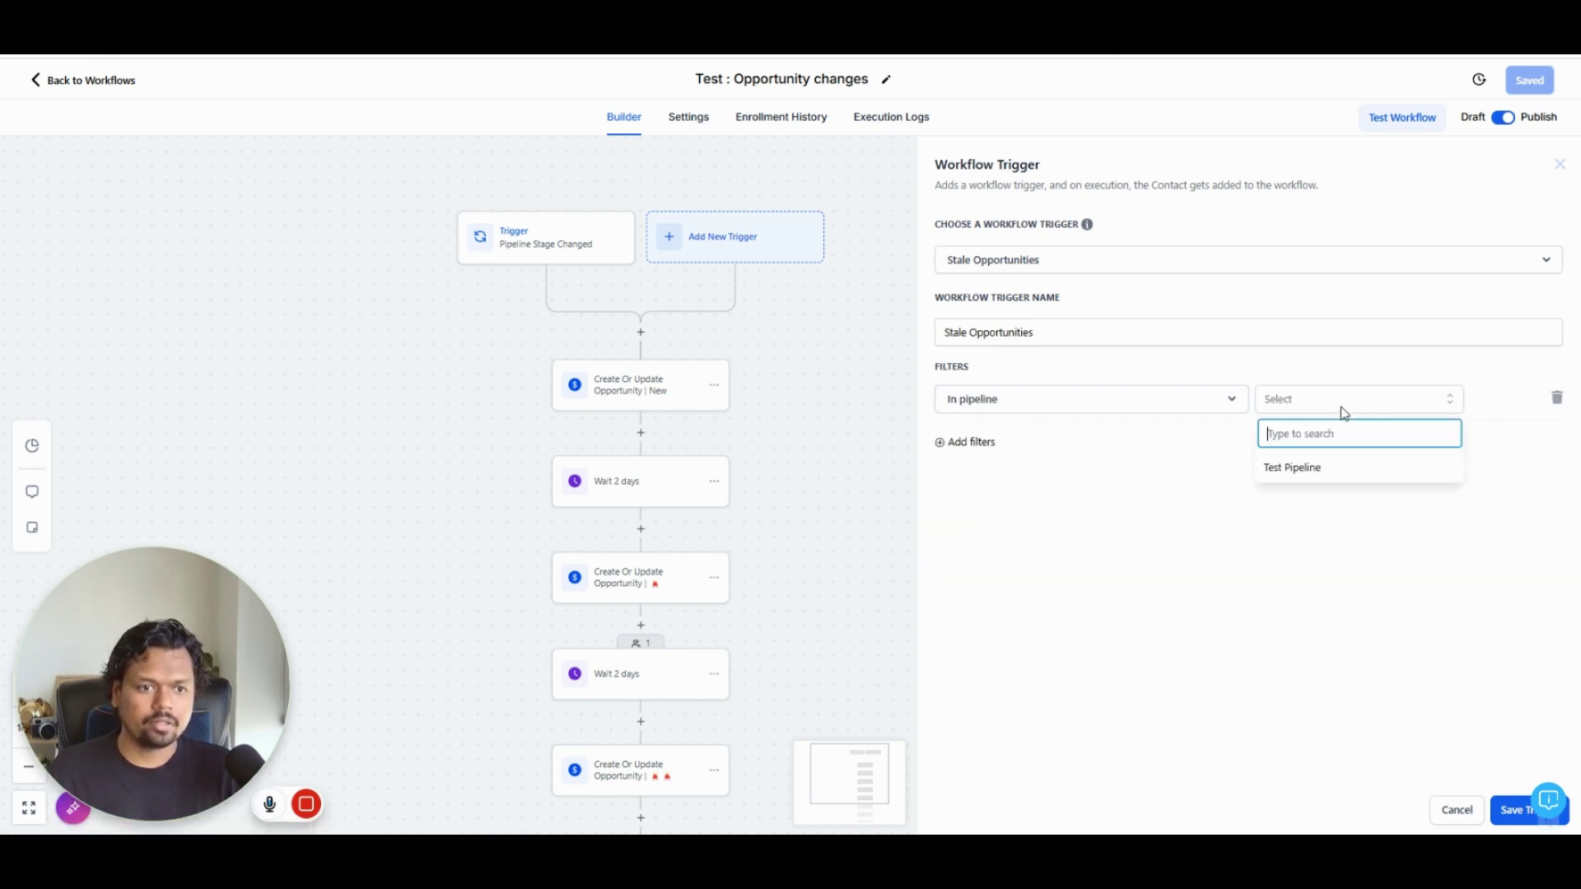
left_click(1316, 471)
Step: Add a second filter to the Stale Opportunities trigger, limiting Pipeline stage to Qualified
left_click(955, 443)
left_click(1025, 441)
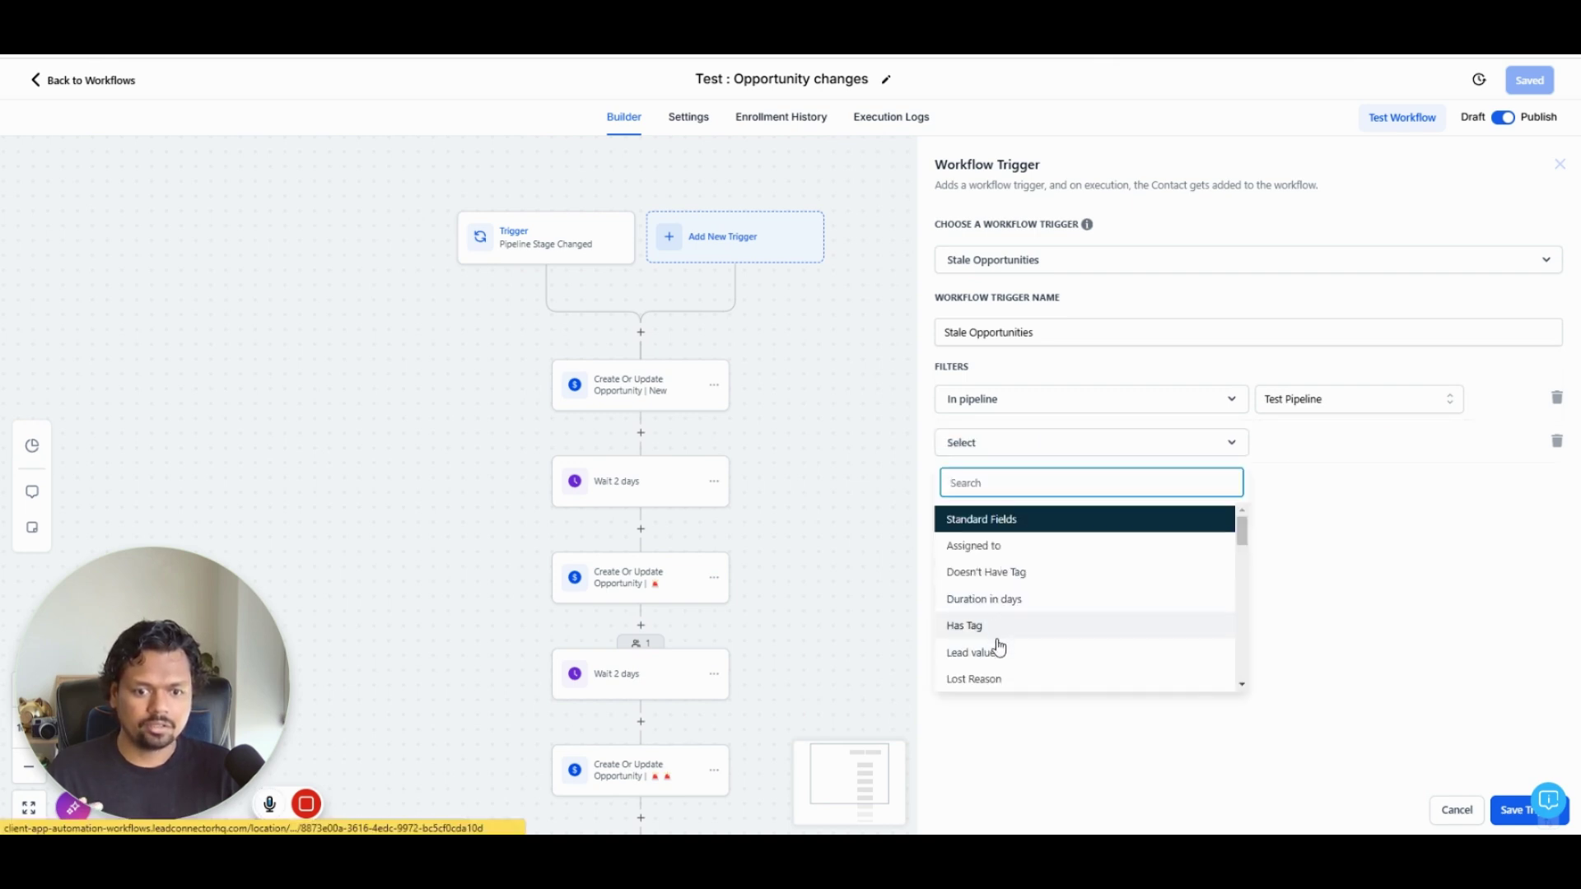
scroll(1009, 642, "down", 5)
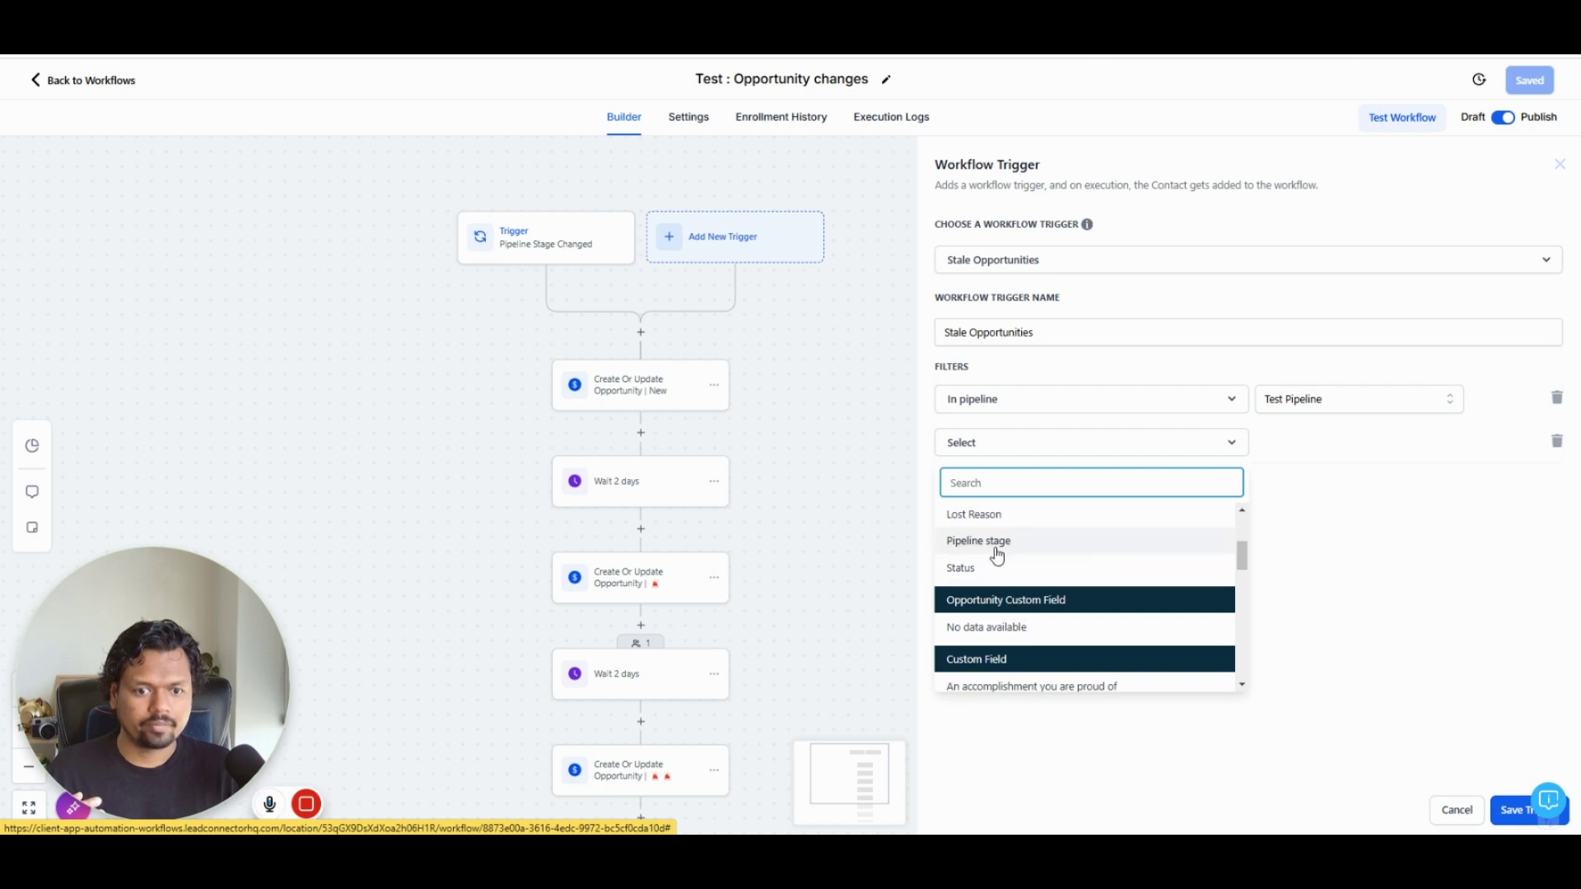
left_click(995, 550)
left_click(1312, 442)
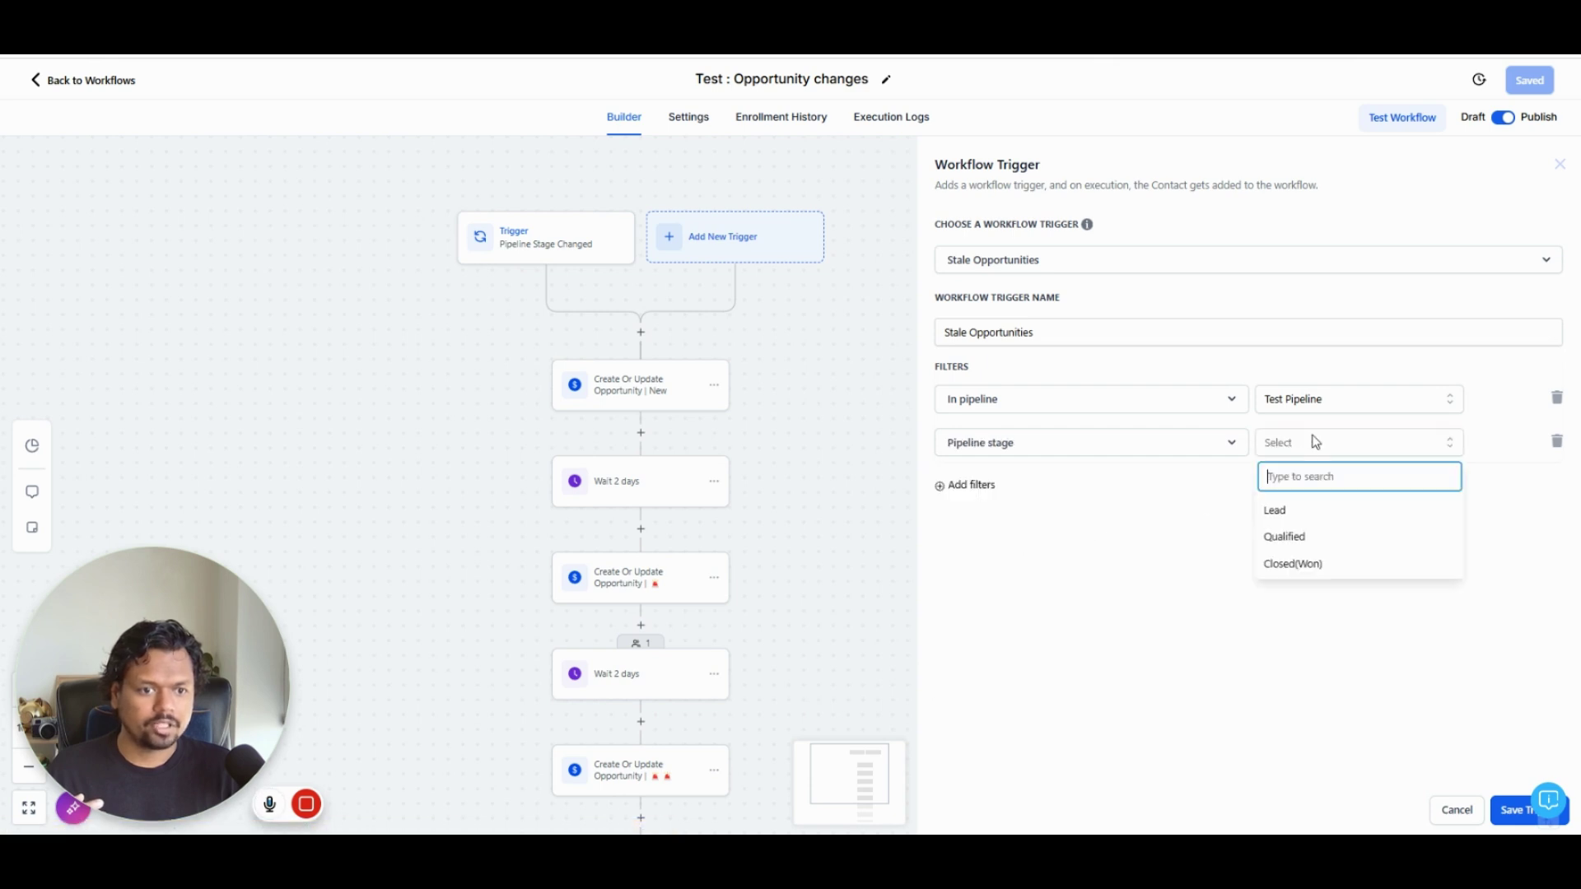
left_click(1301, 536)
Step: Add a Duration in days filter of 2 to the Stale Opportunities trigger, and change its value to 20
left_click(991, 491)
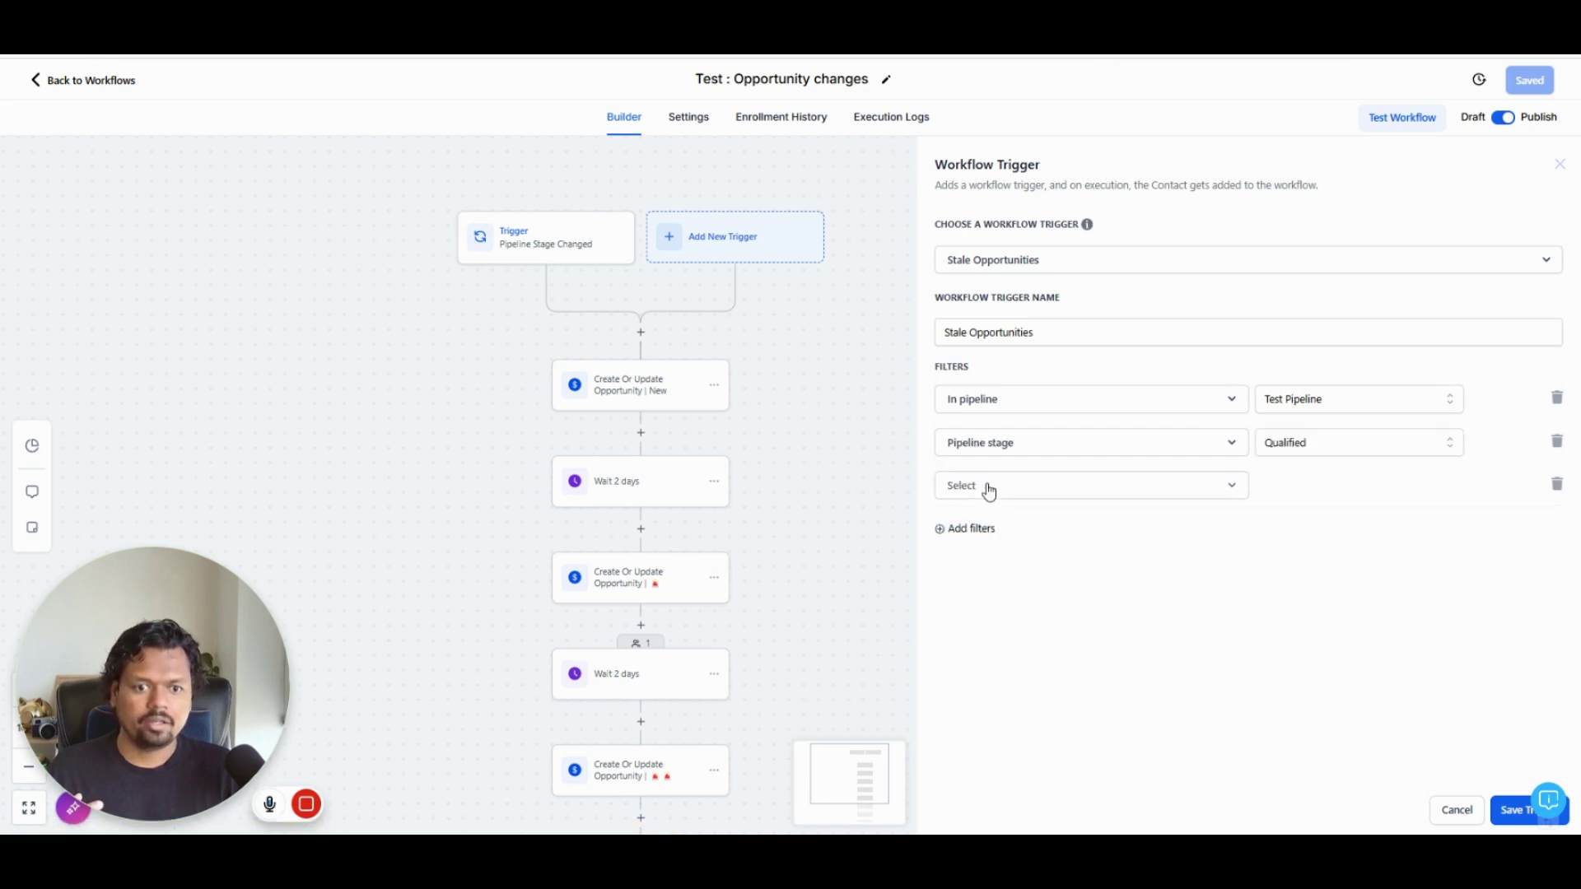
left_click(989, 492)
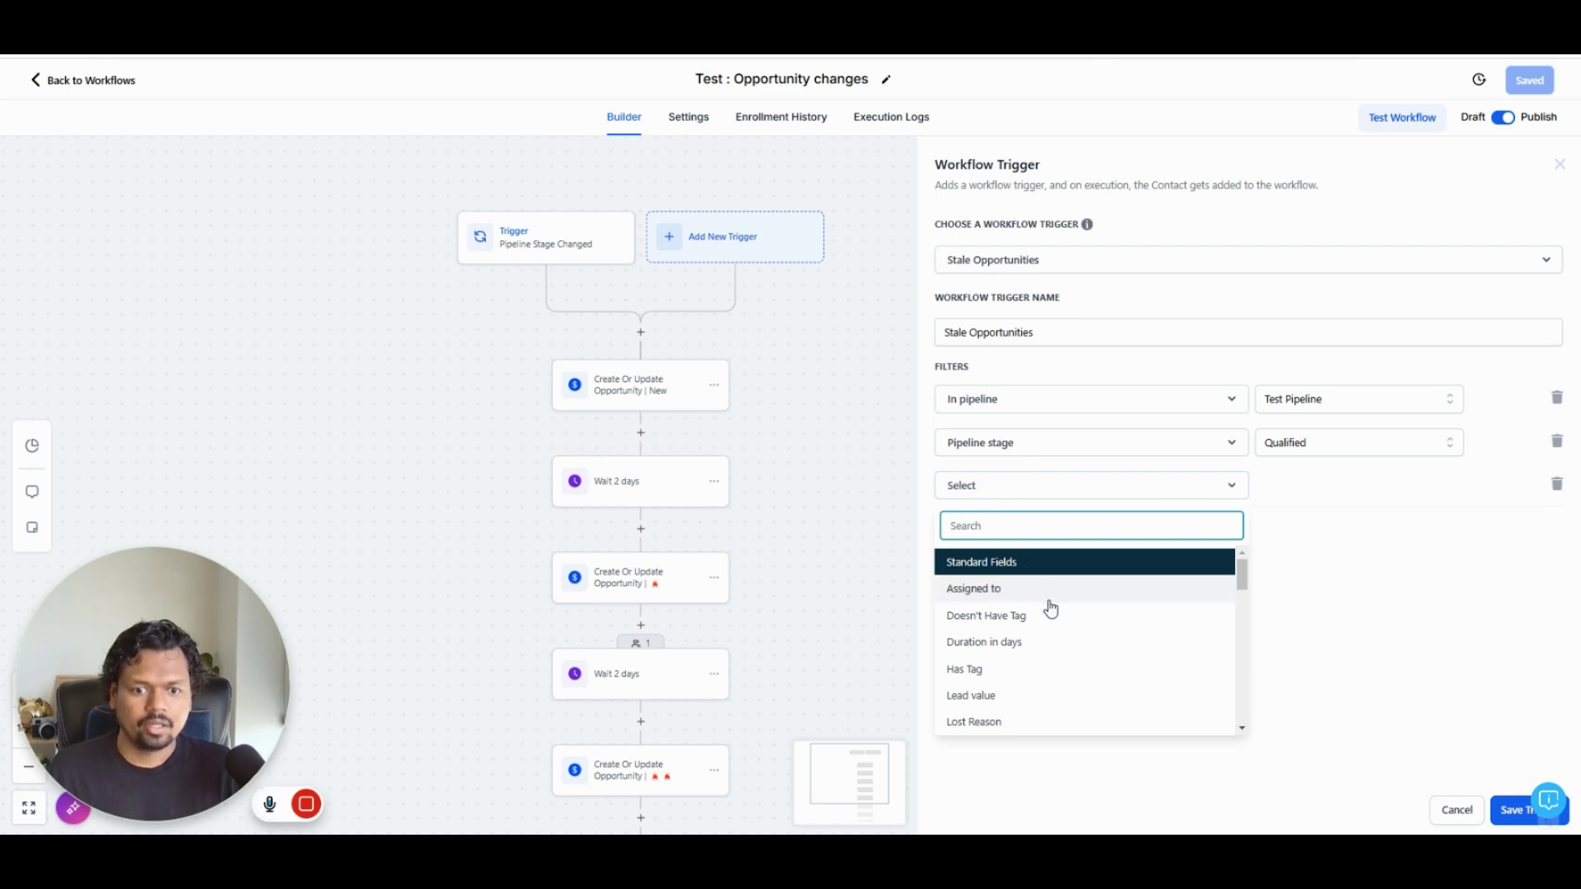
left_click(1007, 651)
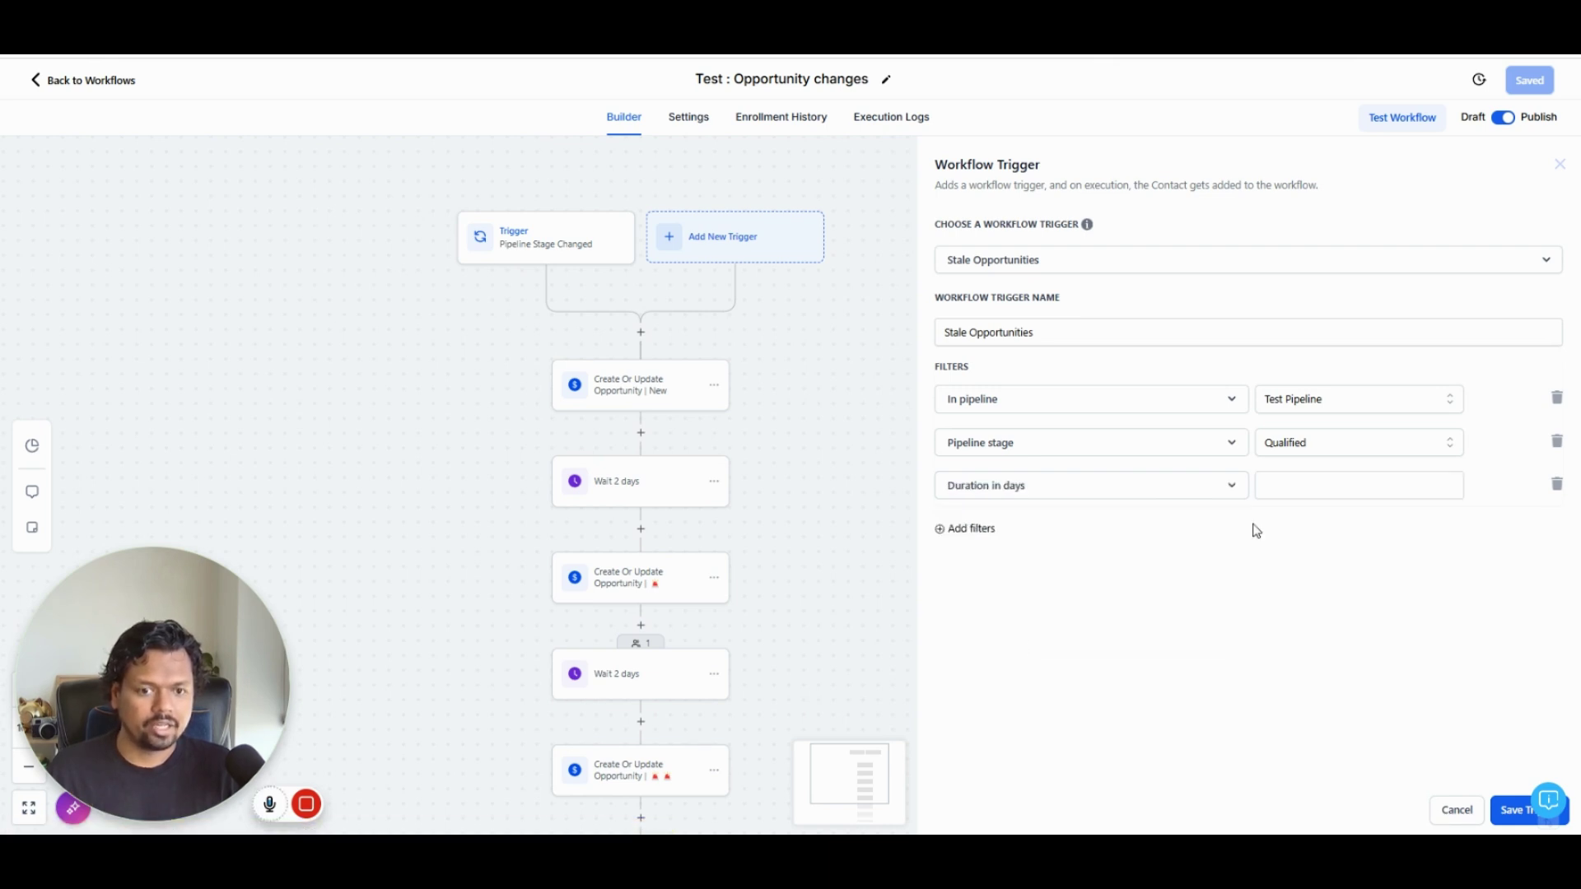
left_click(1291, 482)
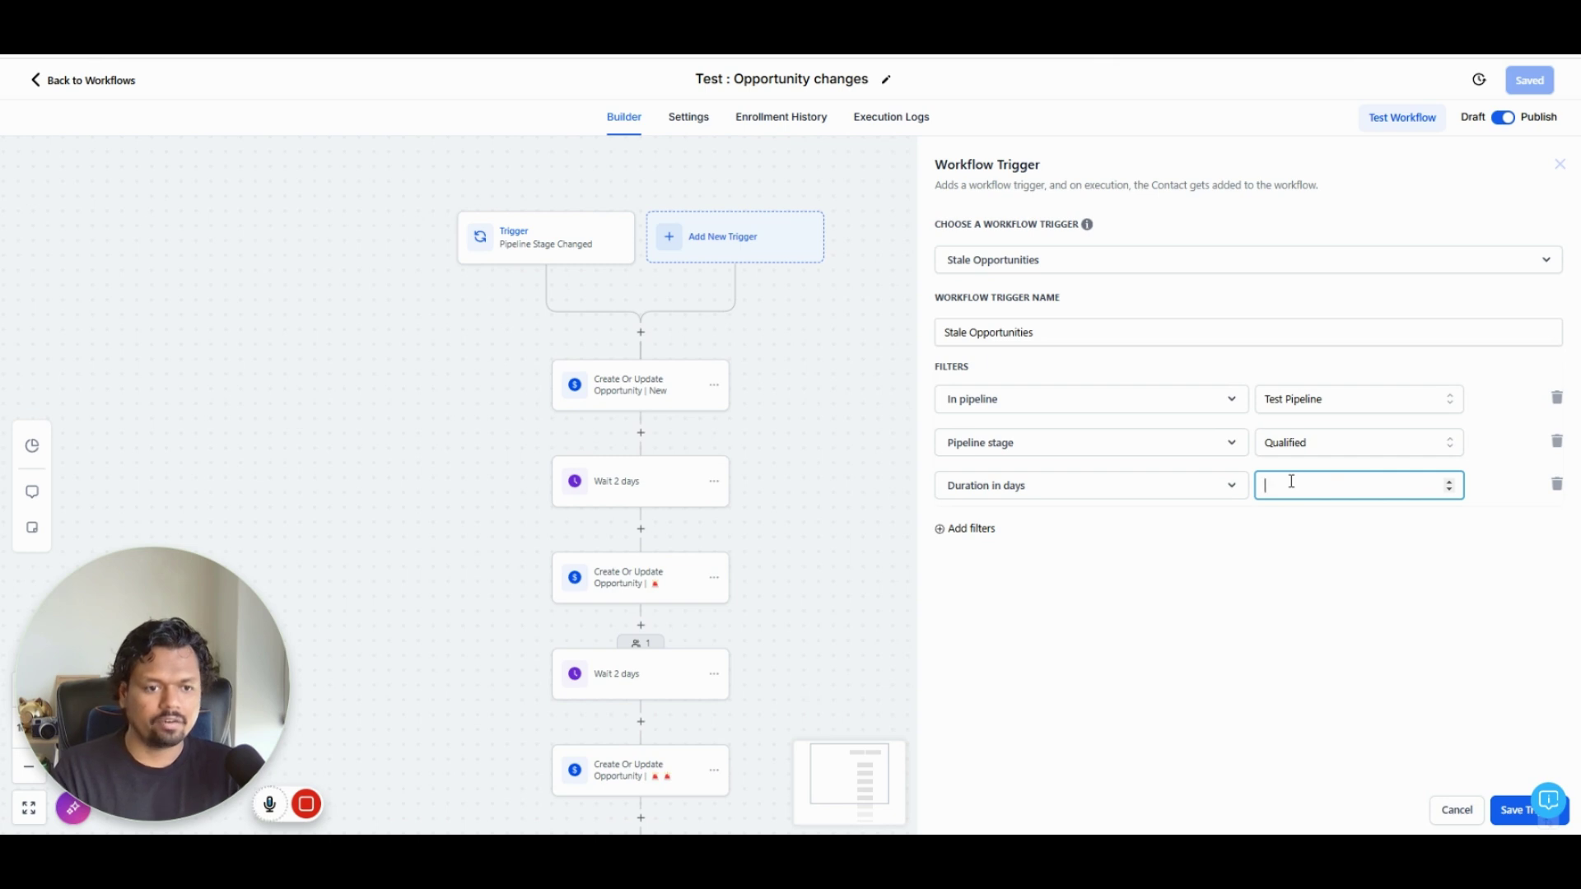
type("2")
left_click(1267, 554)
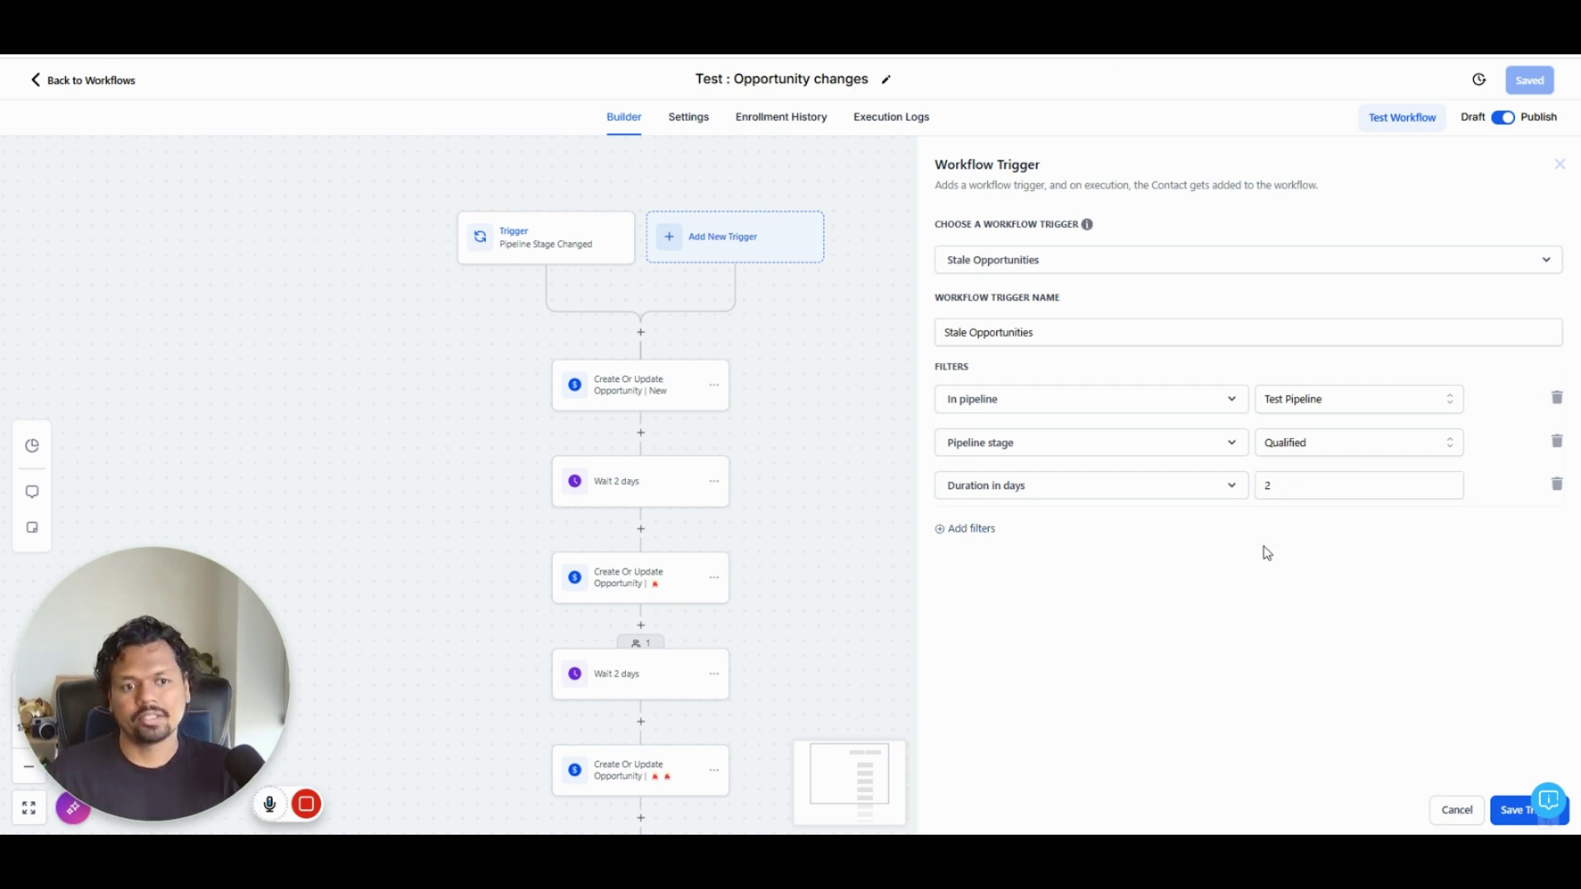
left_click(1306, 484)
type("0")
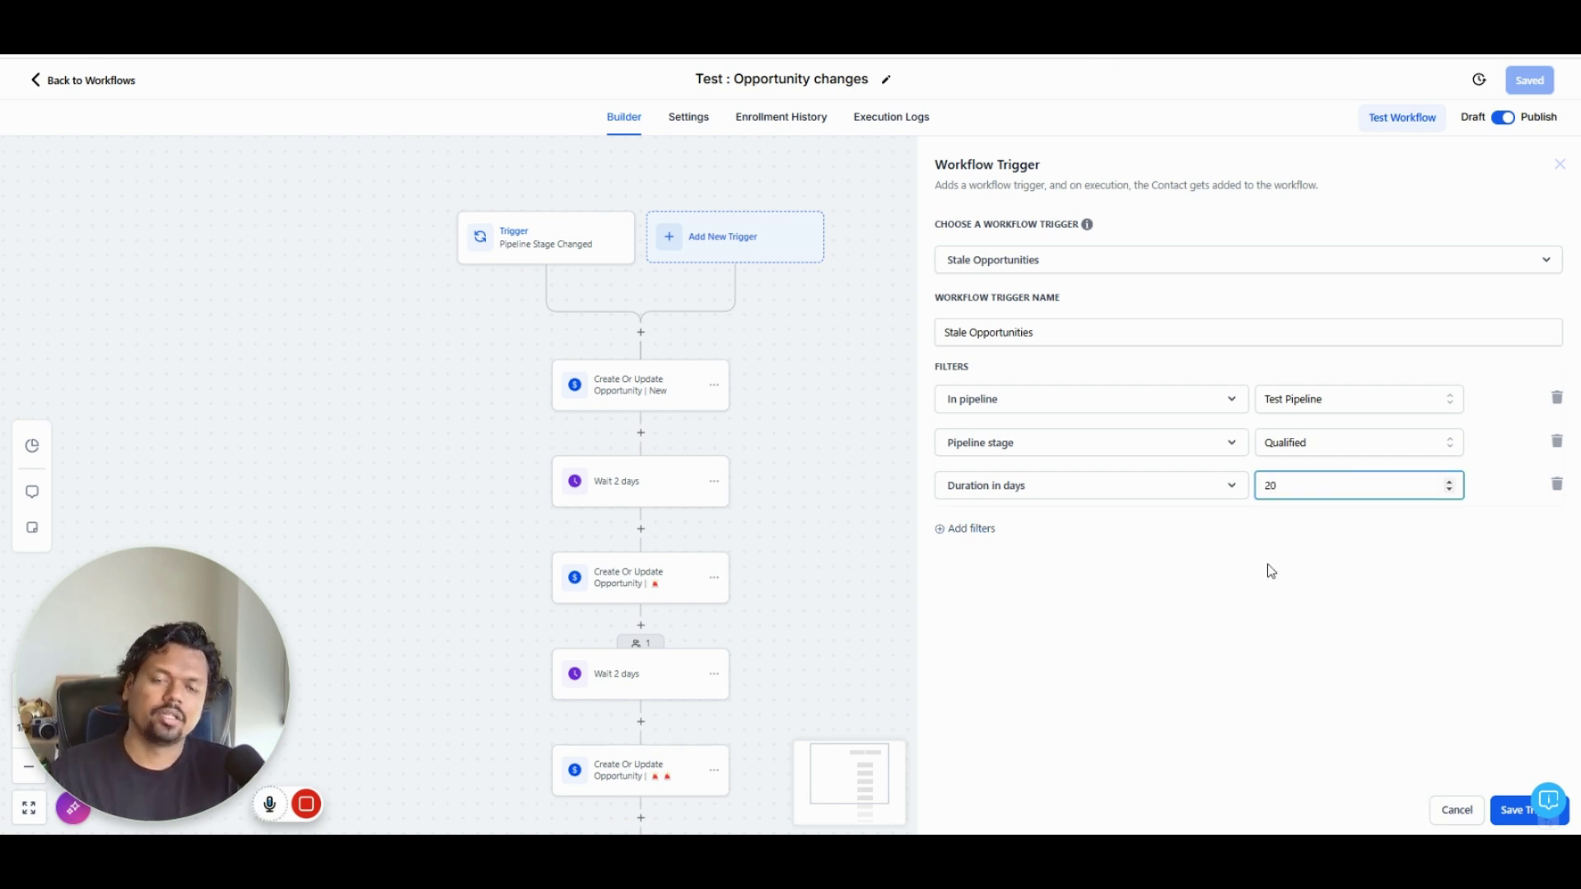